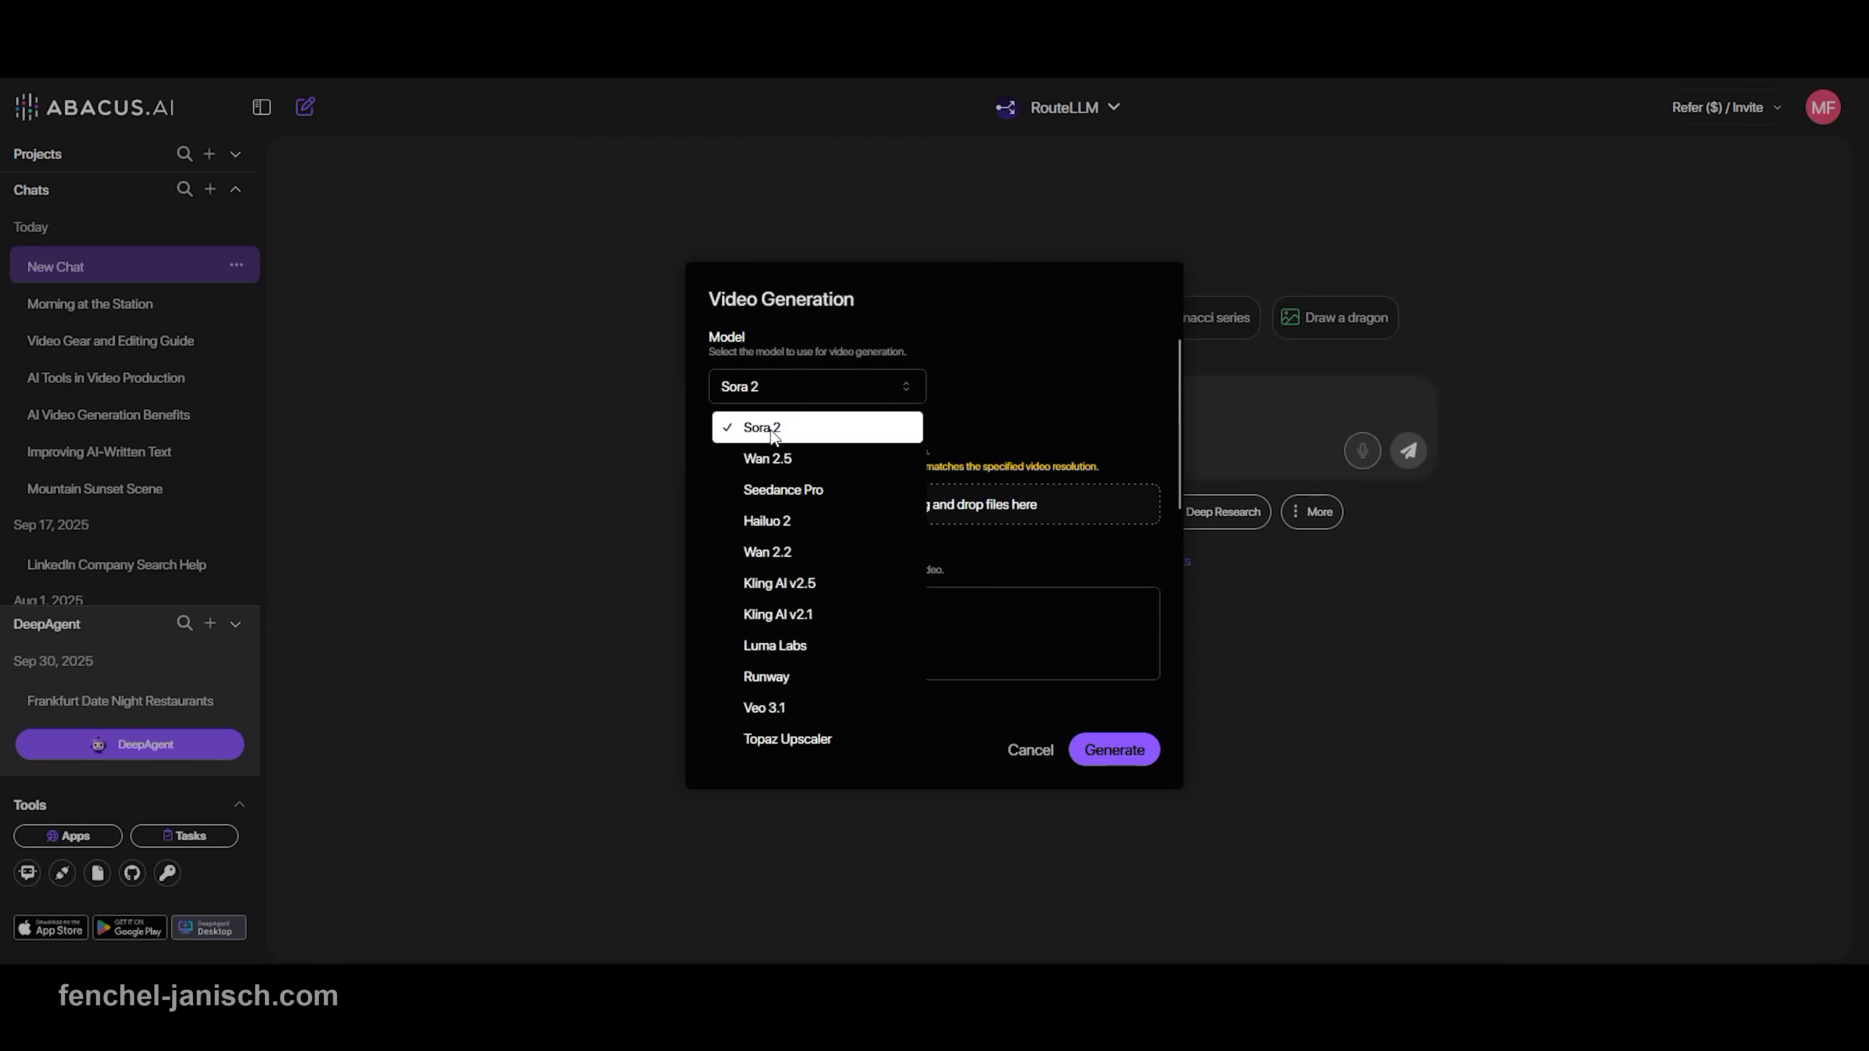
Generate a Sora 2 video from the foggy train-station sunrise prompt and play the result.
left_click(773, 434)
left_click(815, 613)
type("A young woman standing alone at a train station during early morning fog, wearing headphones and holding a coffee cup, soft orange sunrise reflecting off the rails, she looks up and smiles with quiet determination as the train approaches and says: \"Today I am starting my new job\".")
left_click(1115, 750)
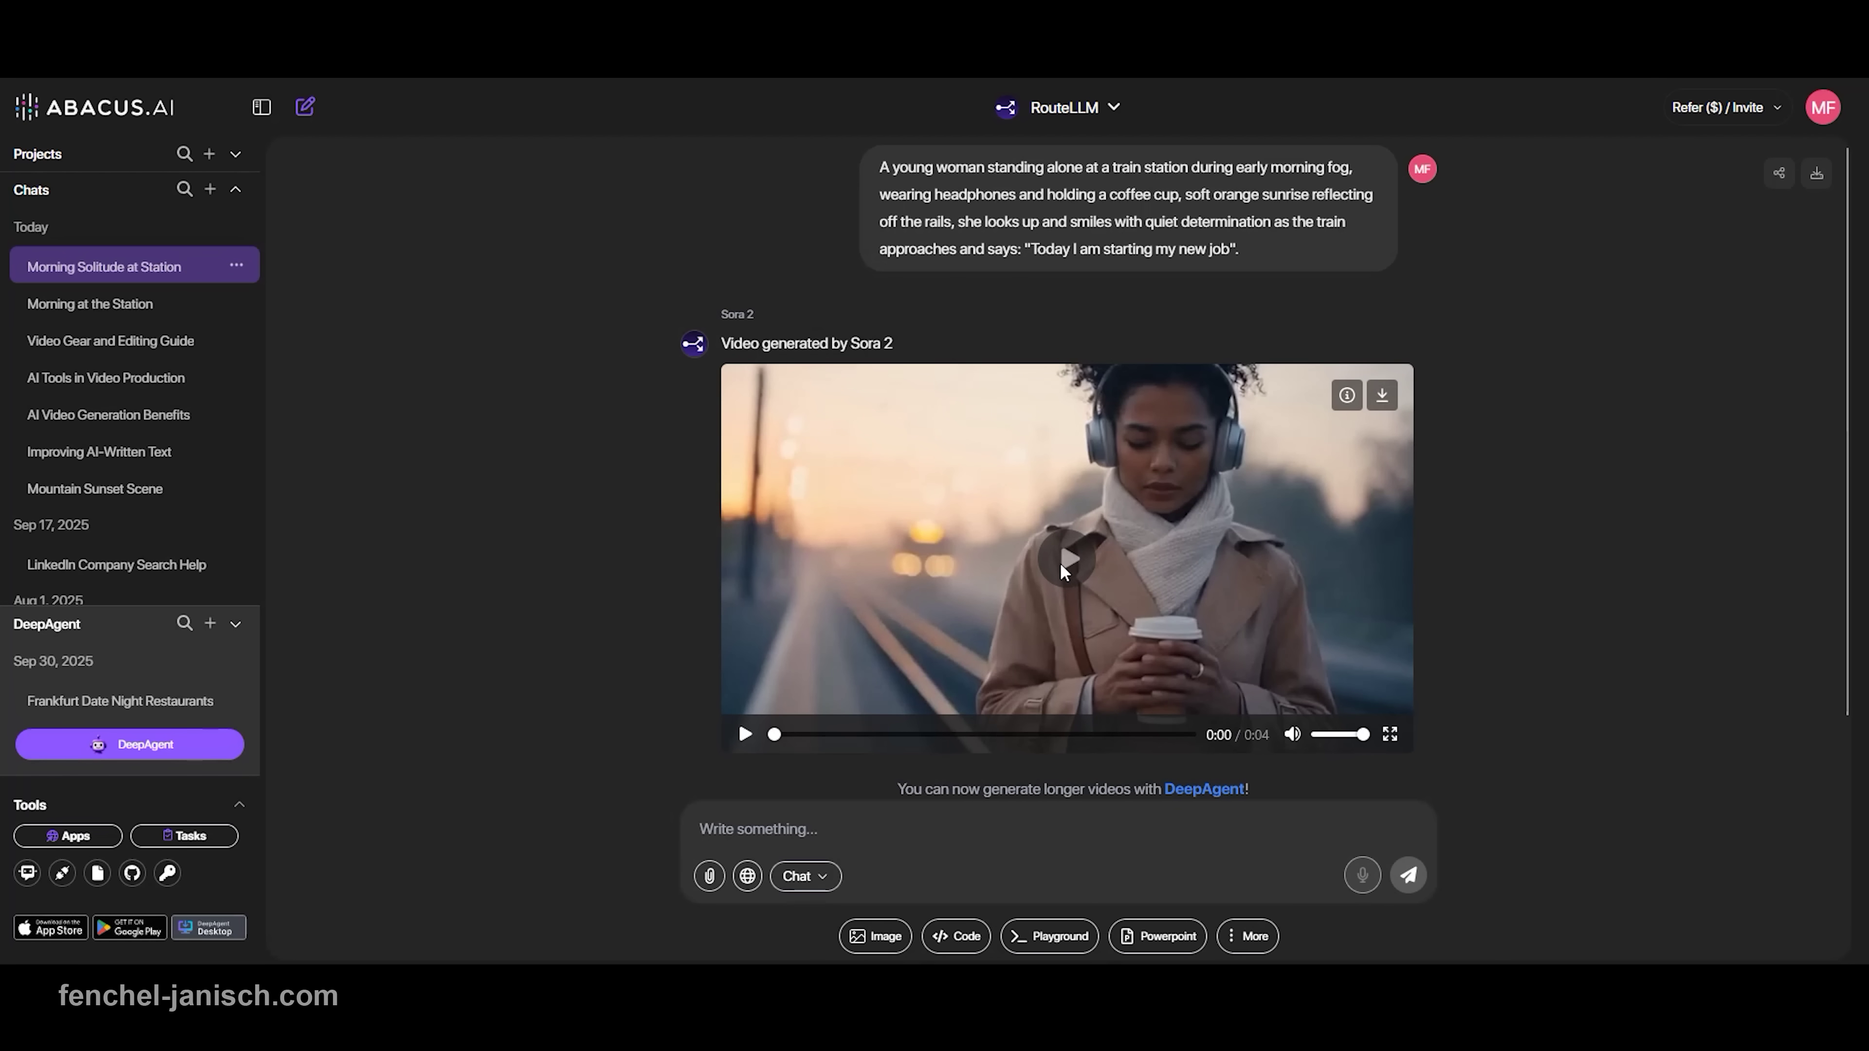
left_click(1067, 560)
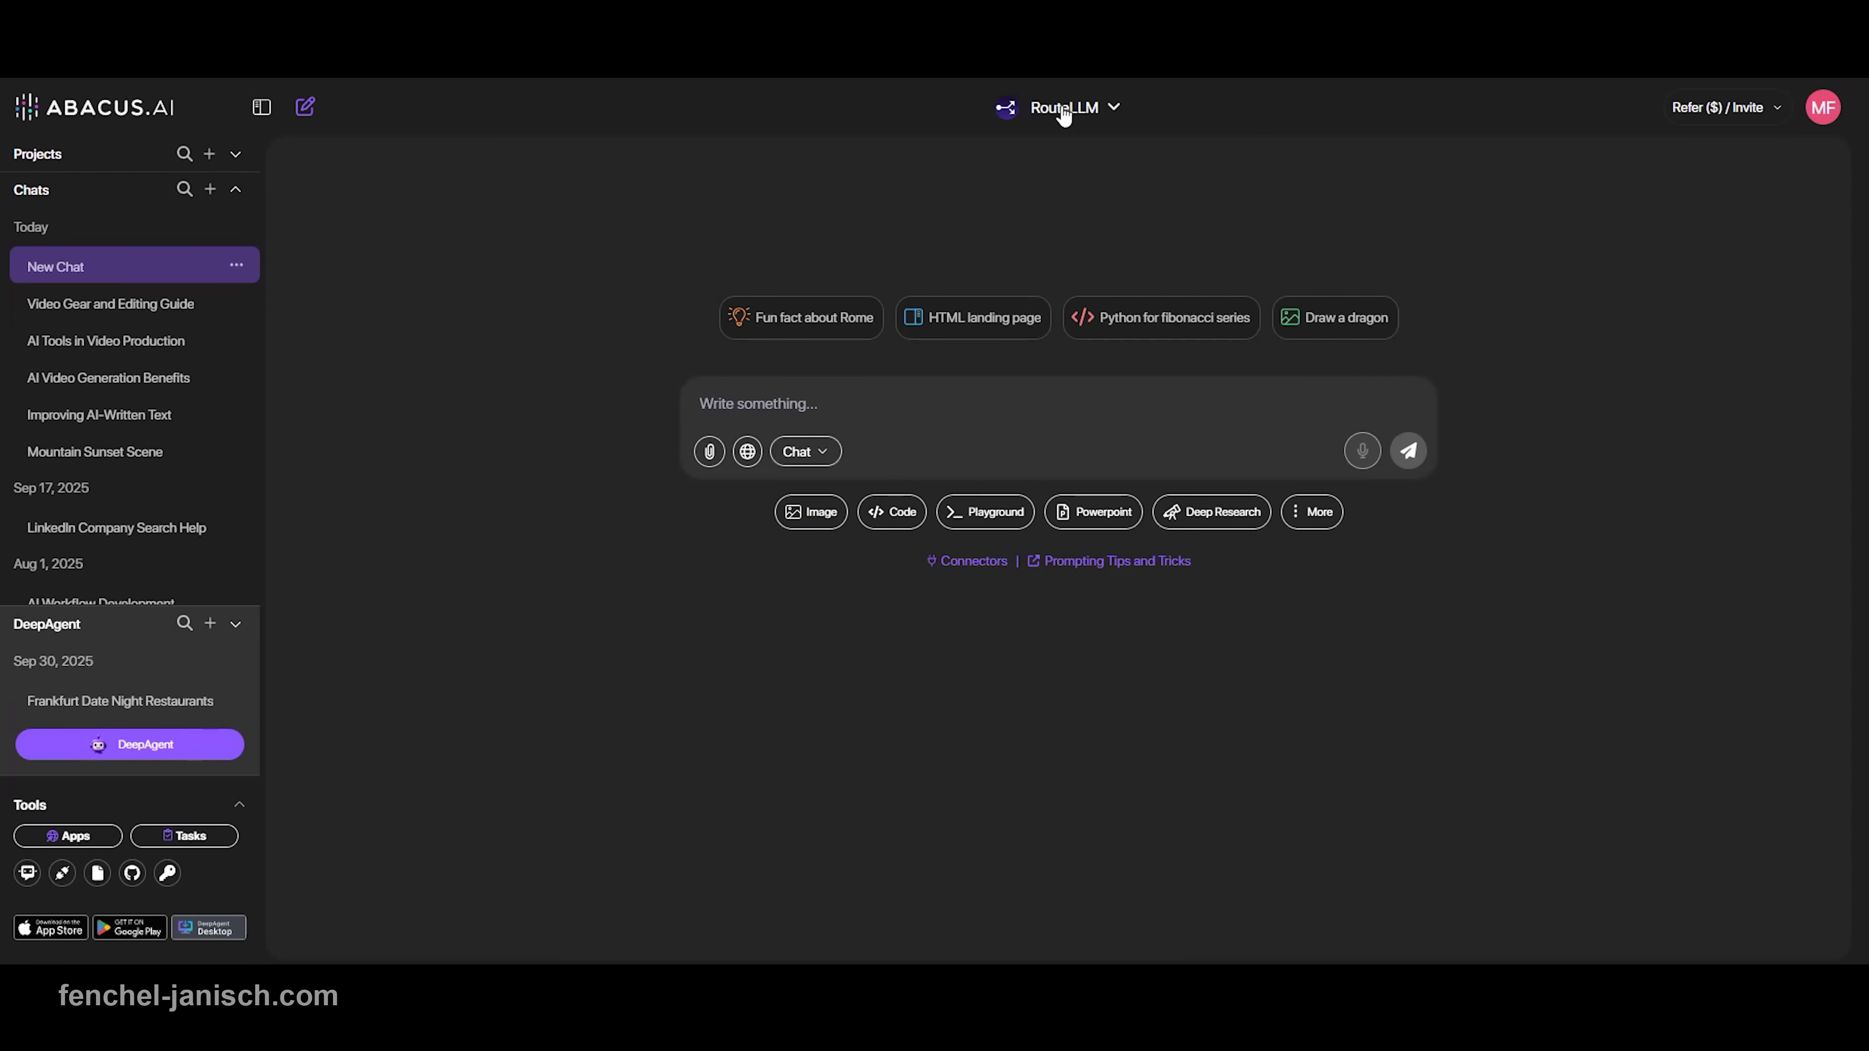
left_click(1064, 112)
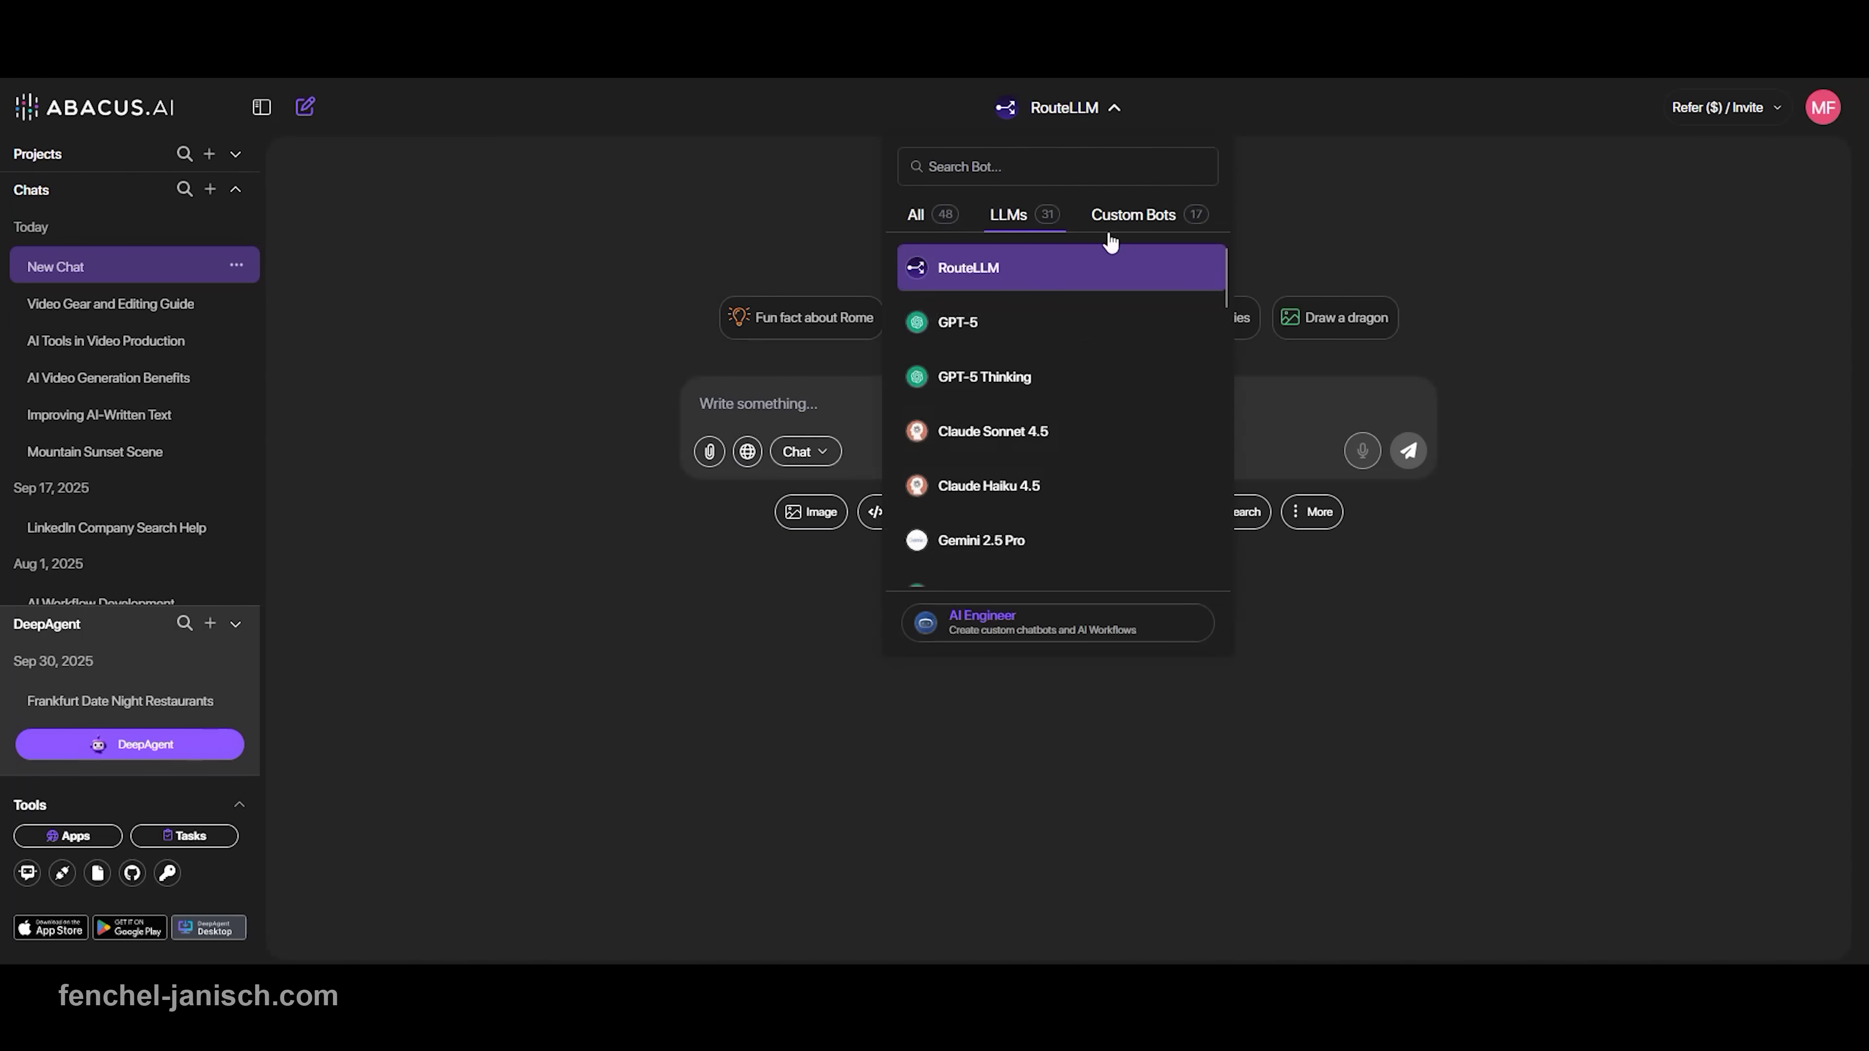
scroll(1228, 274, "down", 4)
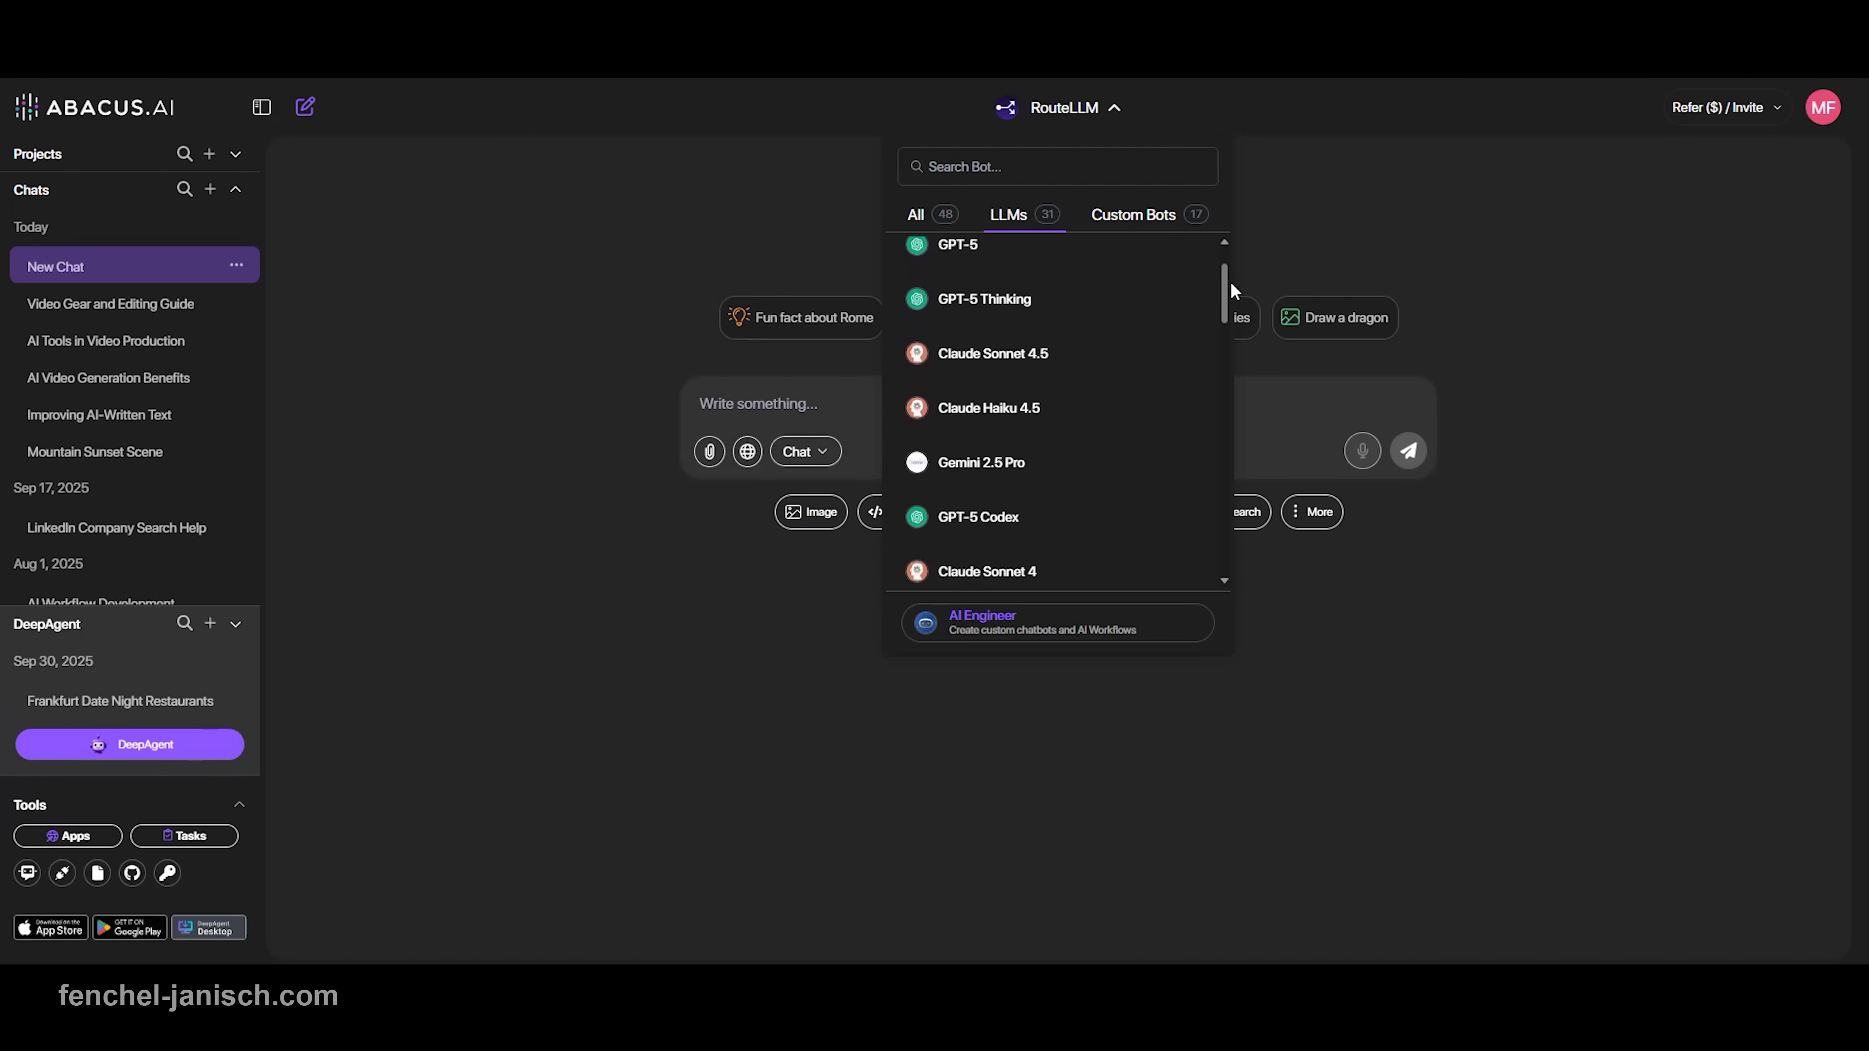
left_click_drag(1234, 316, 1232, 369)
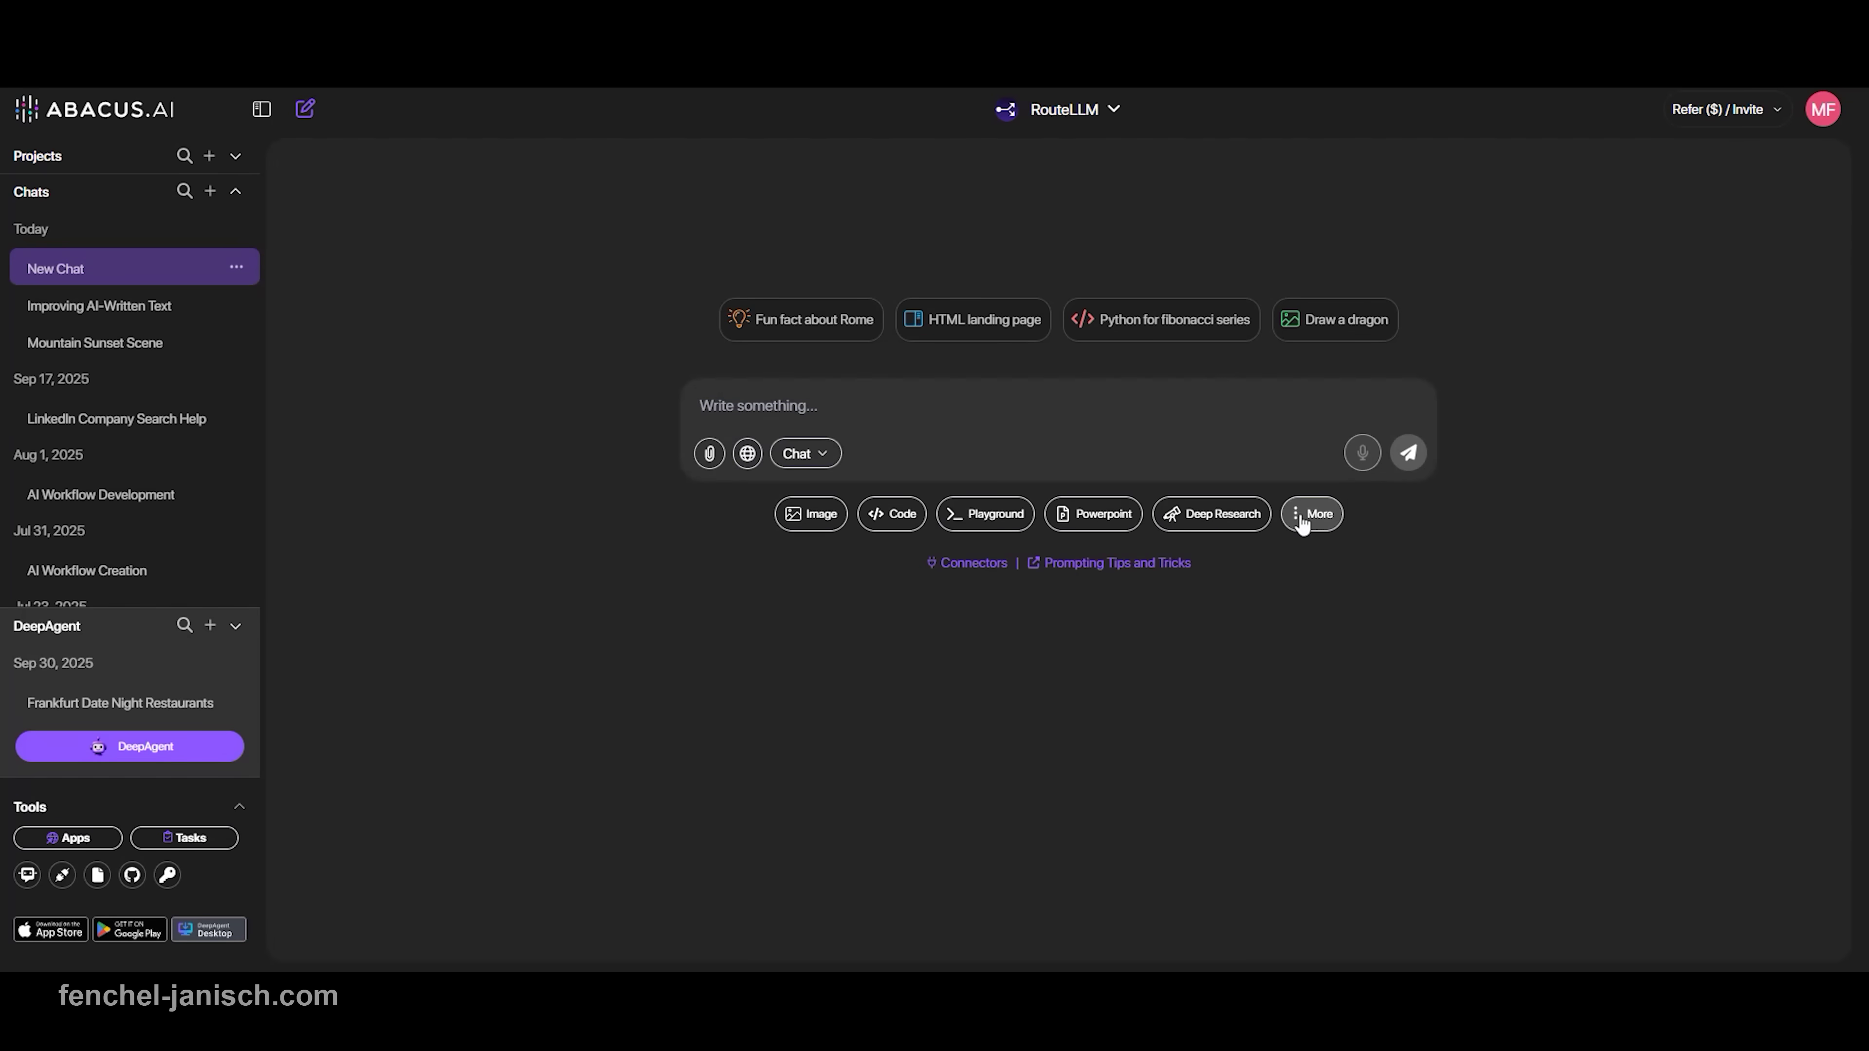
Show the More tools list and set Humanize to the AI Detector Proof tone.
left_click(1301, 520)
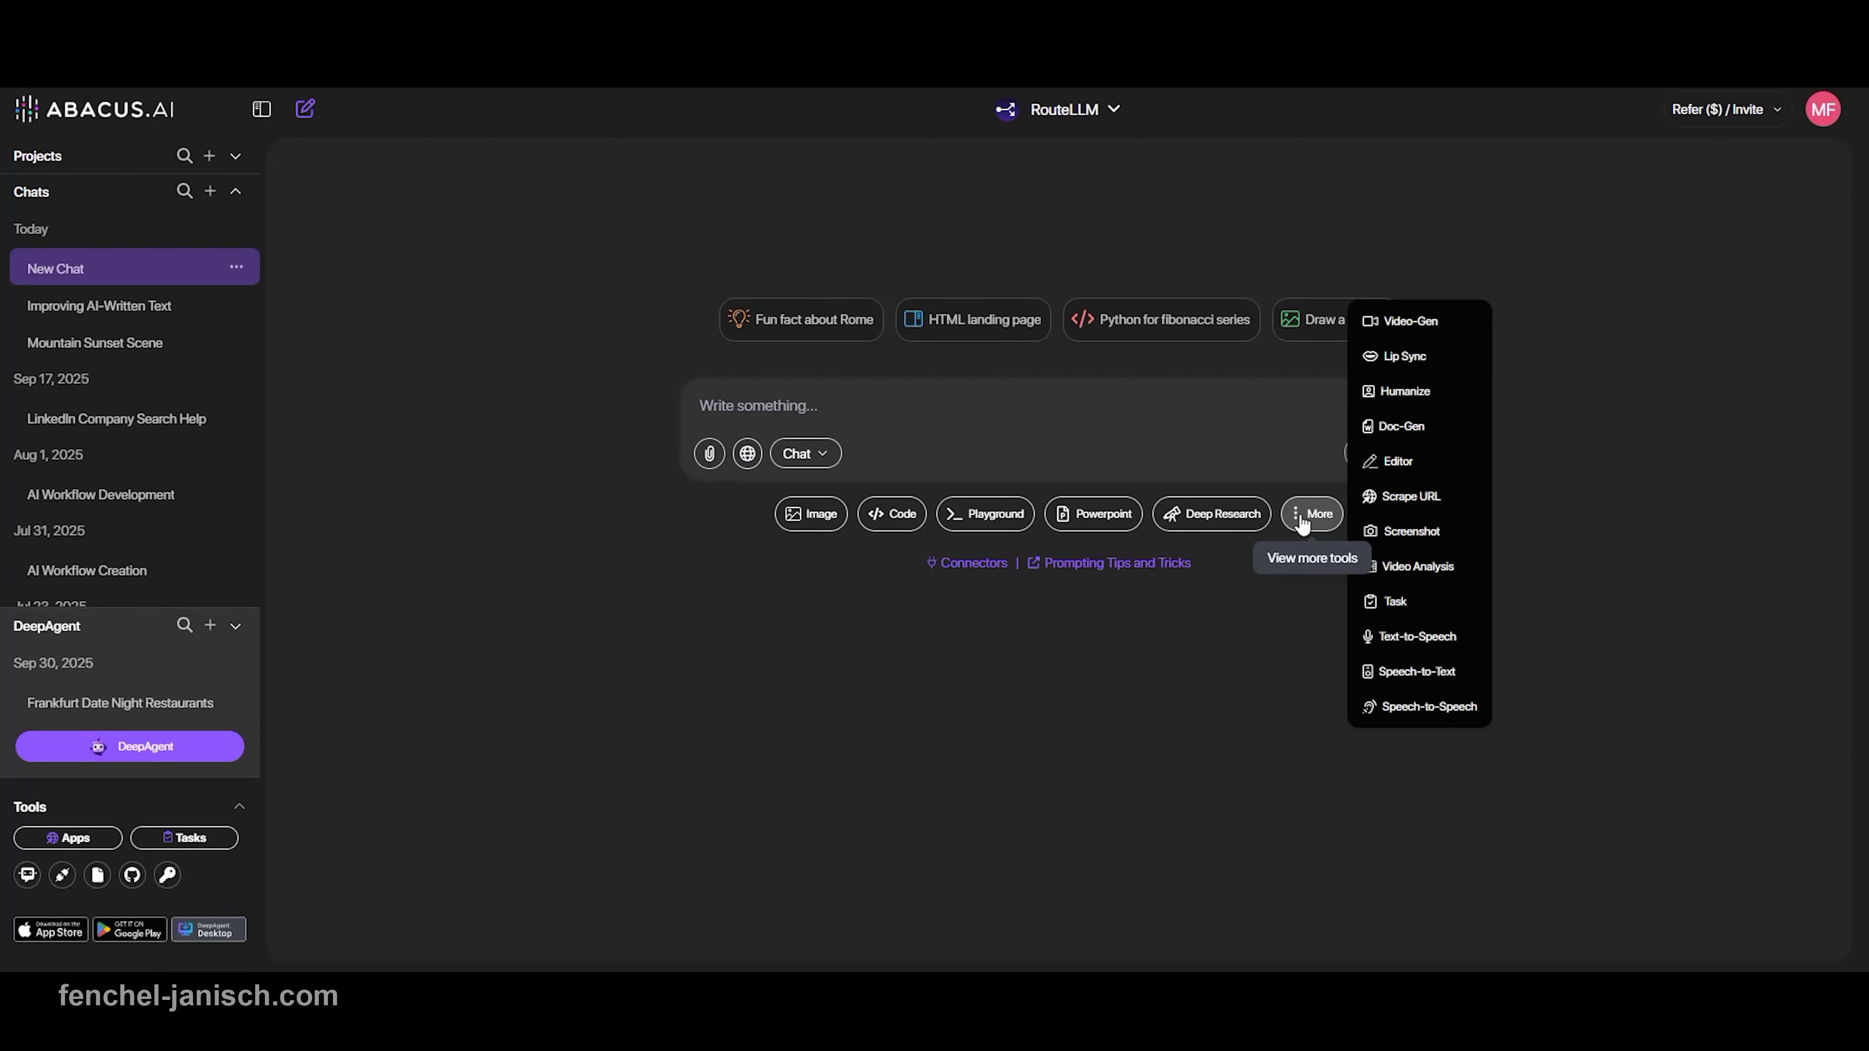
left_click(1393, 398)
left_click(717, 393)
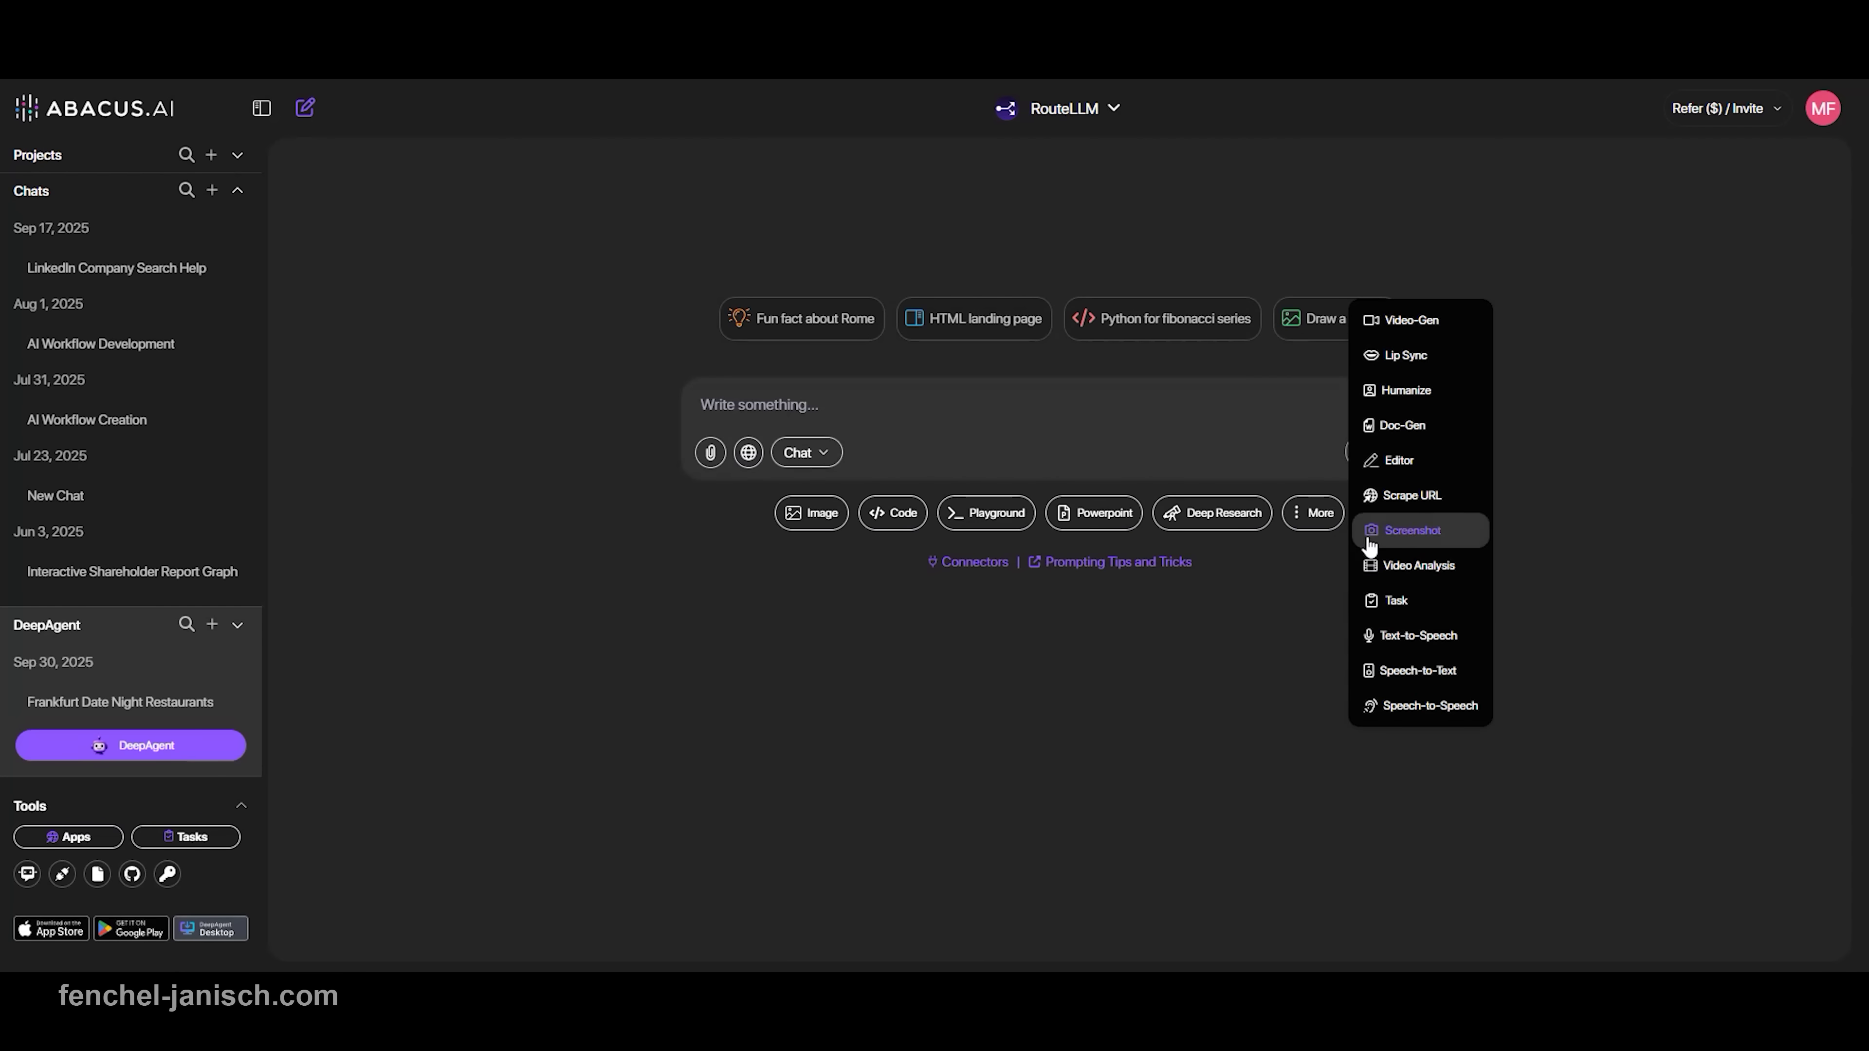
Generate a Sora 2 video of a mountain range at sunset and play it.
left_click(1414, 325)
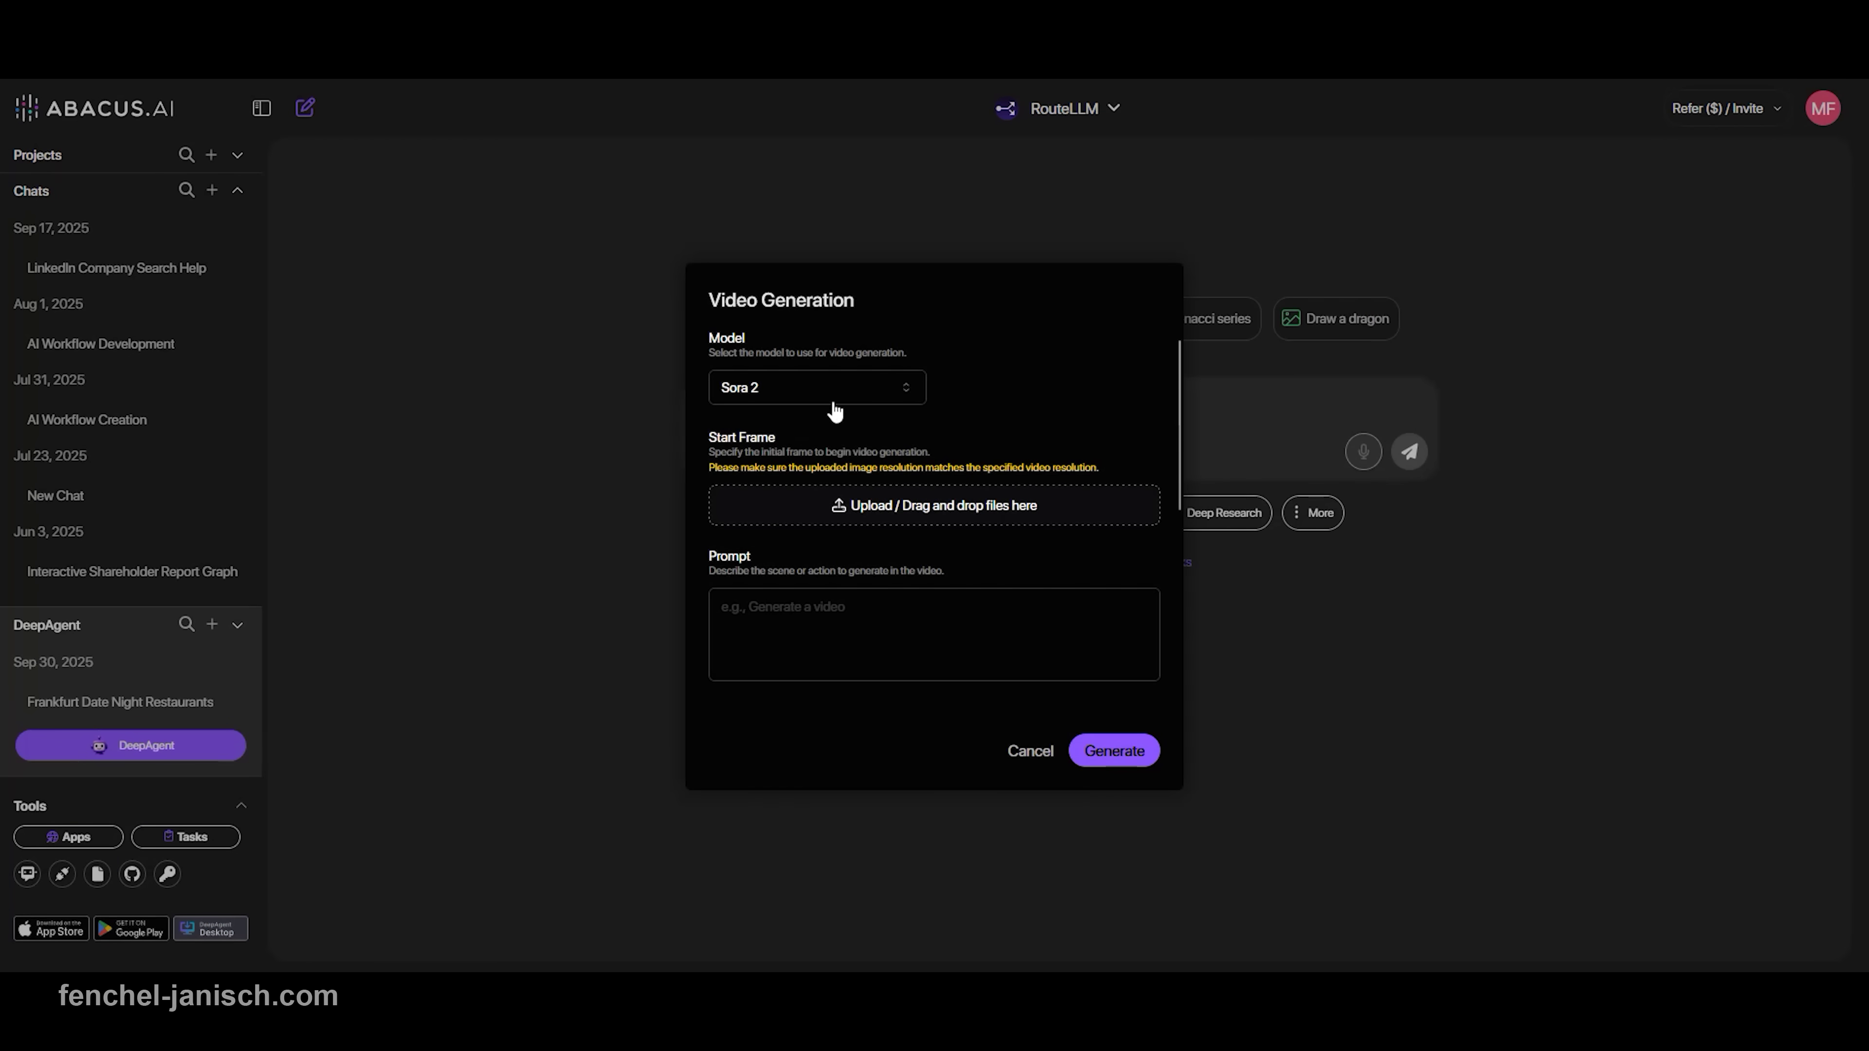
left_click(815, 398)
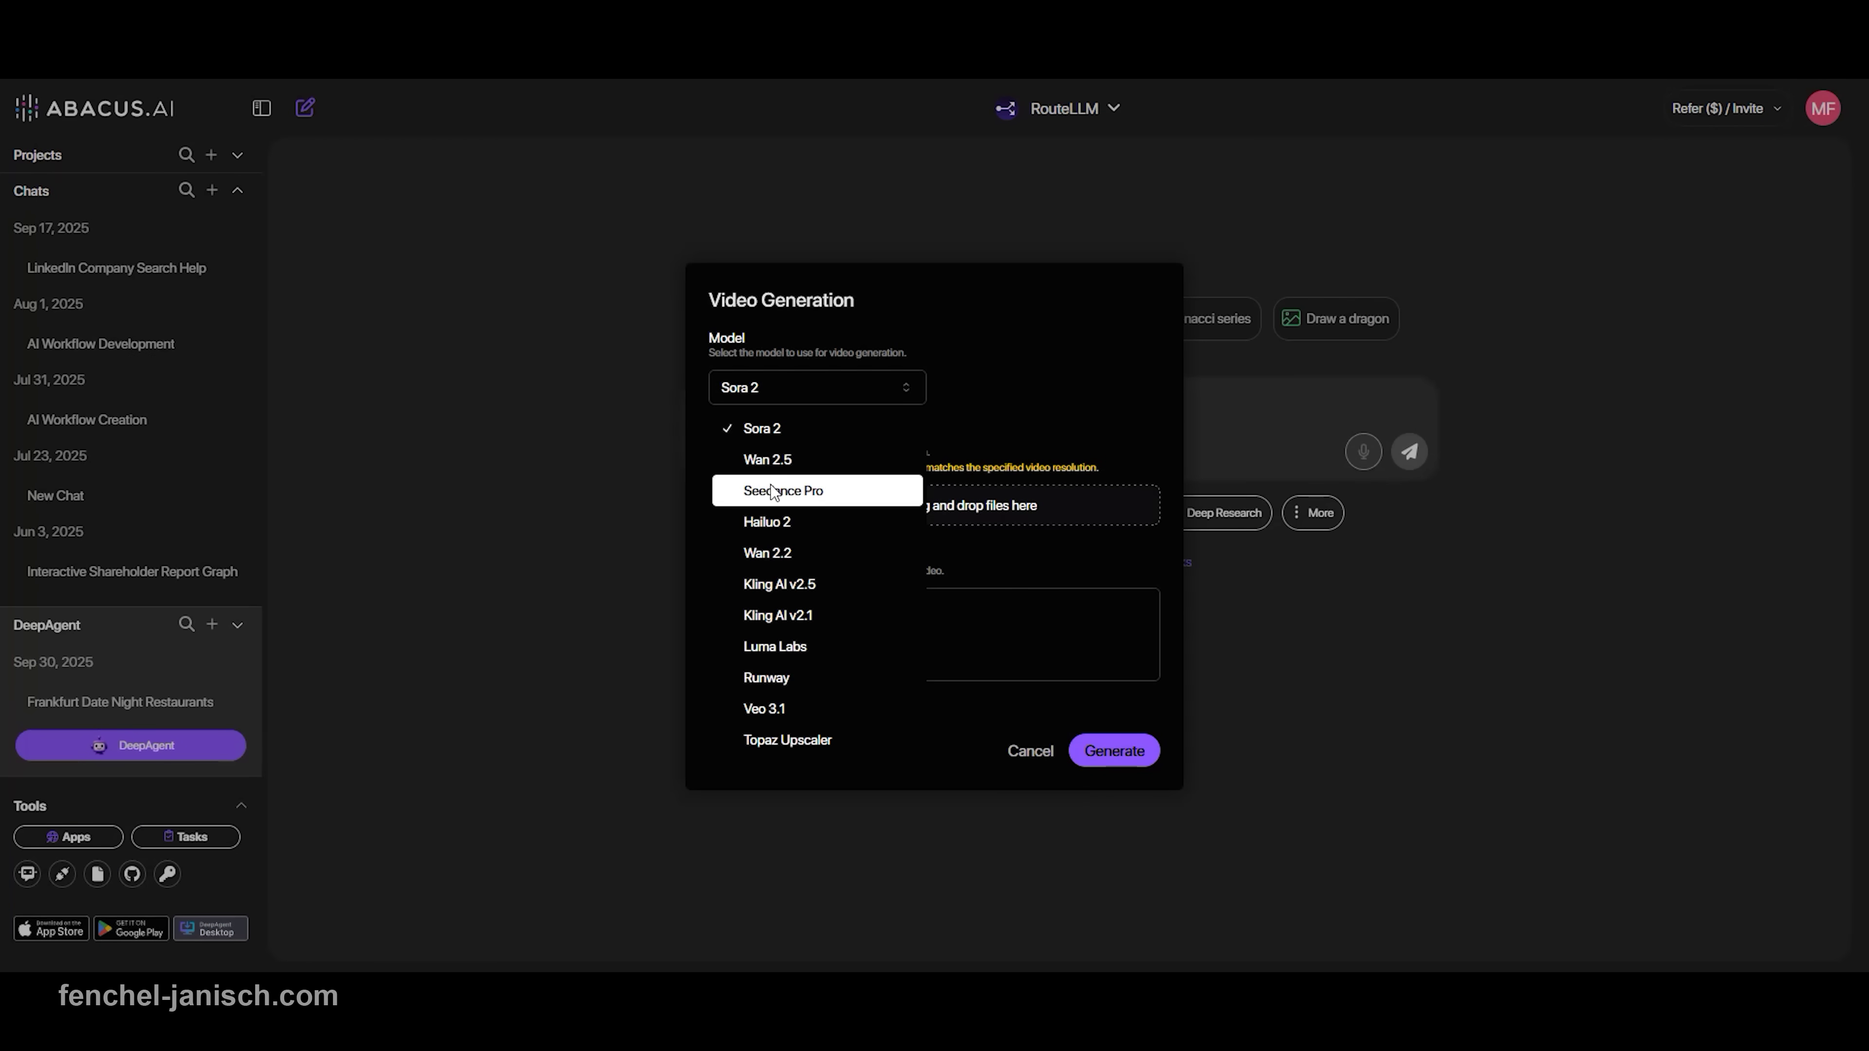
left_click(779, 437)
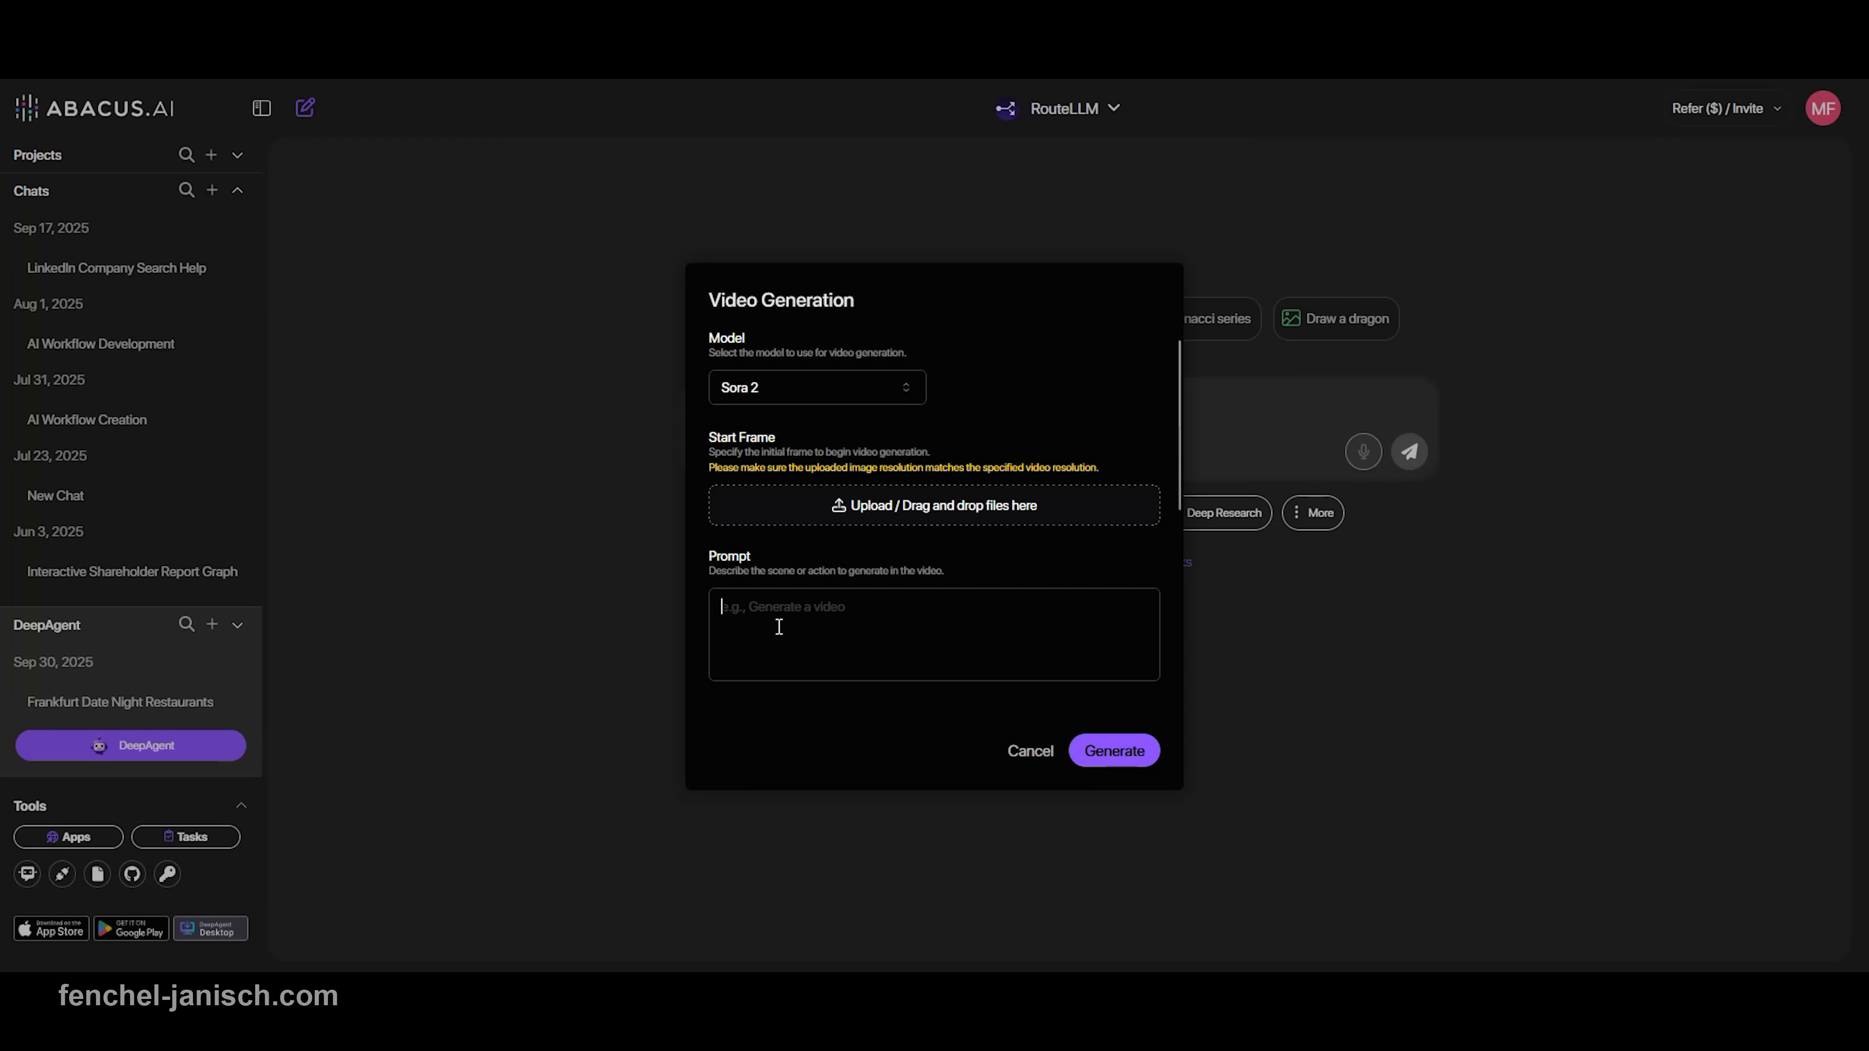
type("A wide mountain range at sunset, soft golden light spilling over the peaks, birds flying in a loose V formation across the sky, slow camera pan revealing depth and shadows in the valley below")
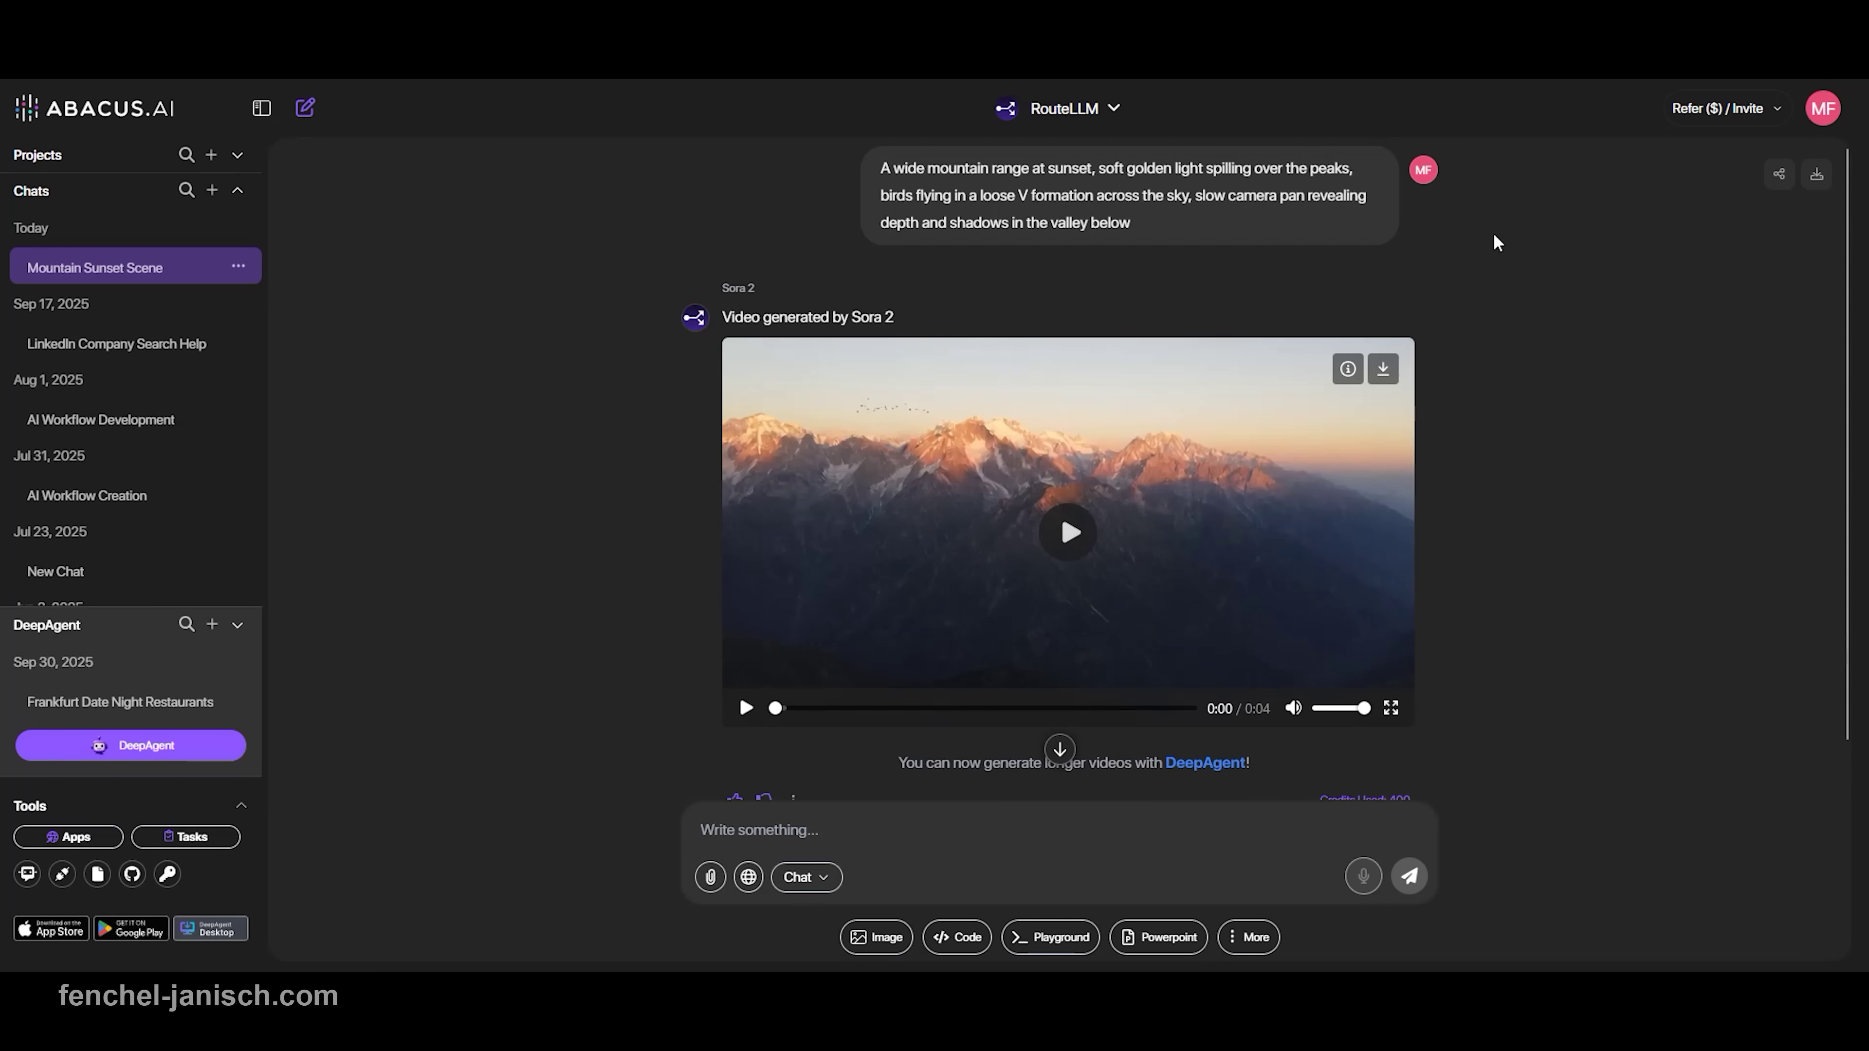
left_click(1068, 535)
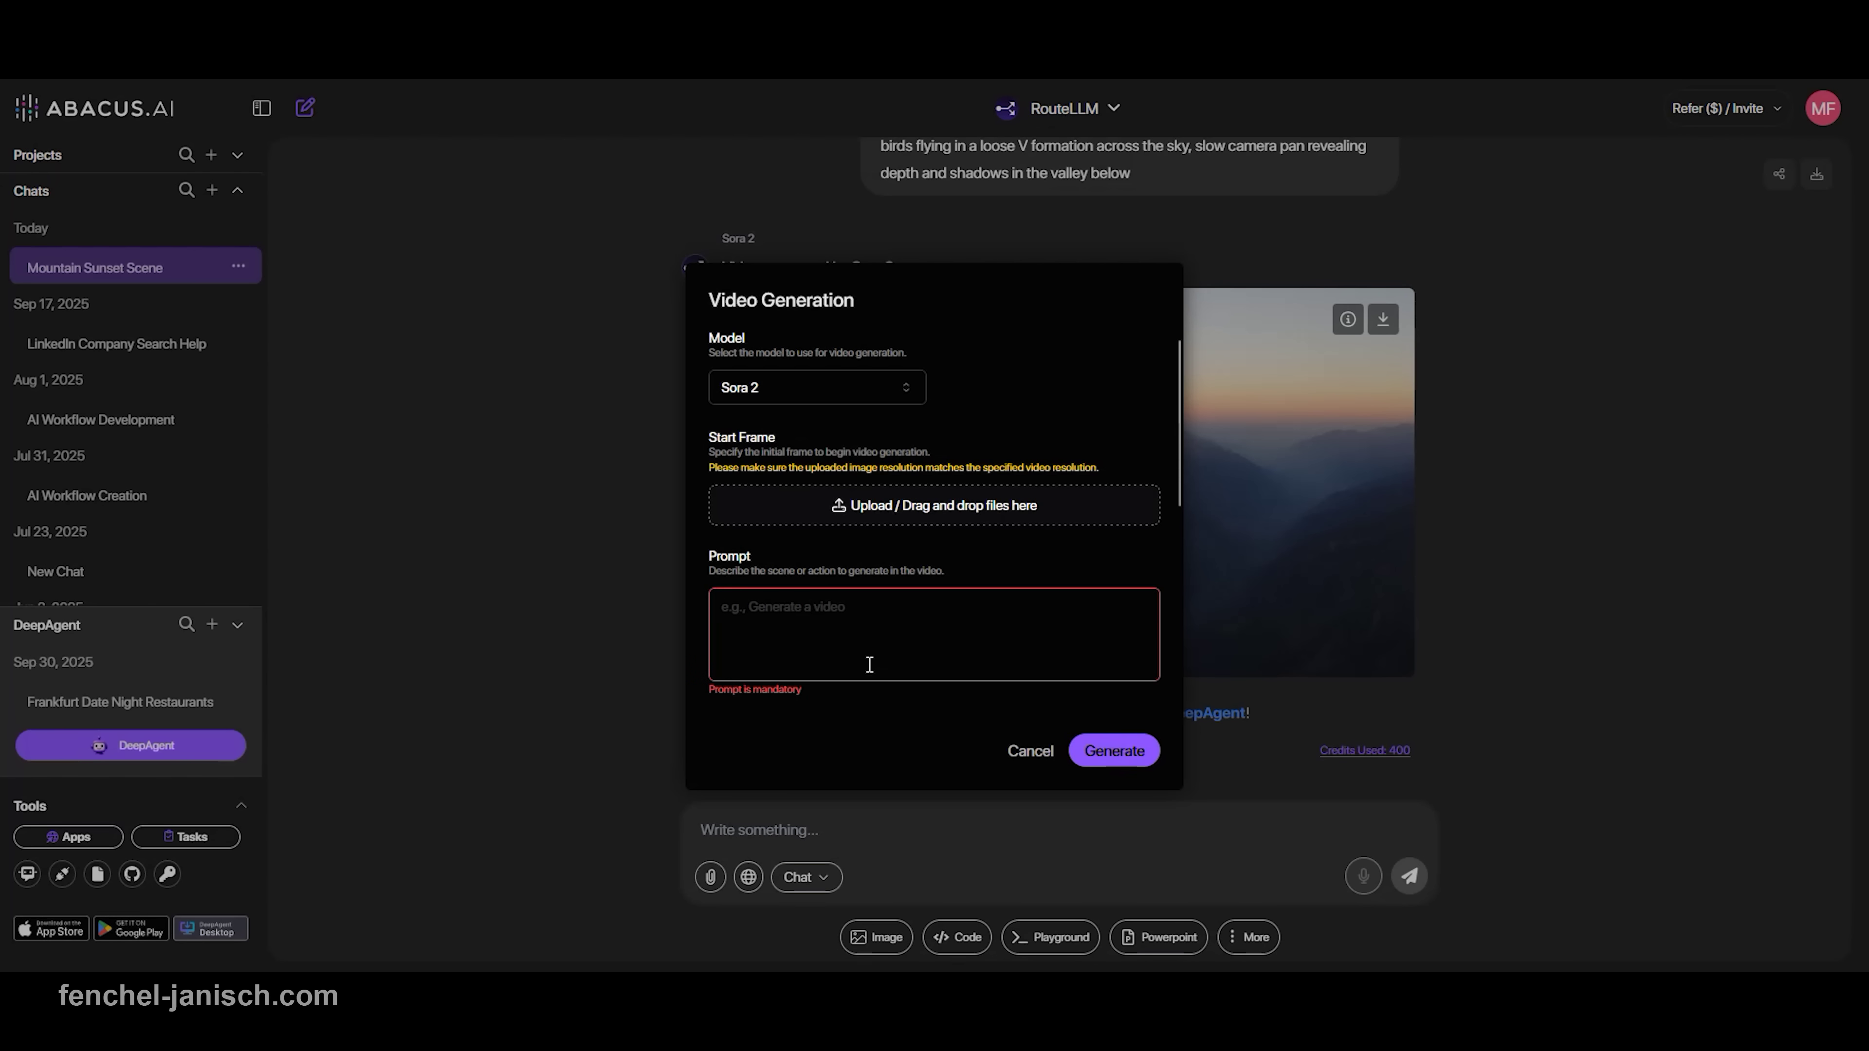
Generate and play a second Sora 2 video of a neon city skyline at dusk.
left_click(869, 665)
type("Drone view of a futuristic city skyline at dusk, glowing neon lines on buildings, elevated trains gliding silently, sky turning from orange to deep blue, traffic flowing smoothly in the streets below")
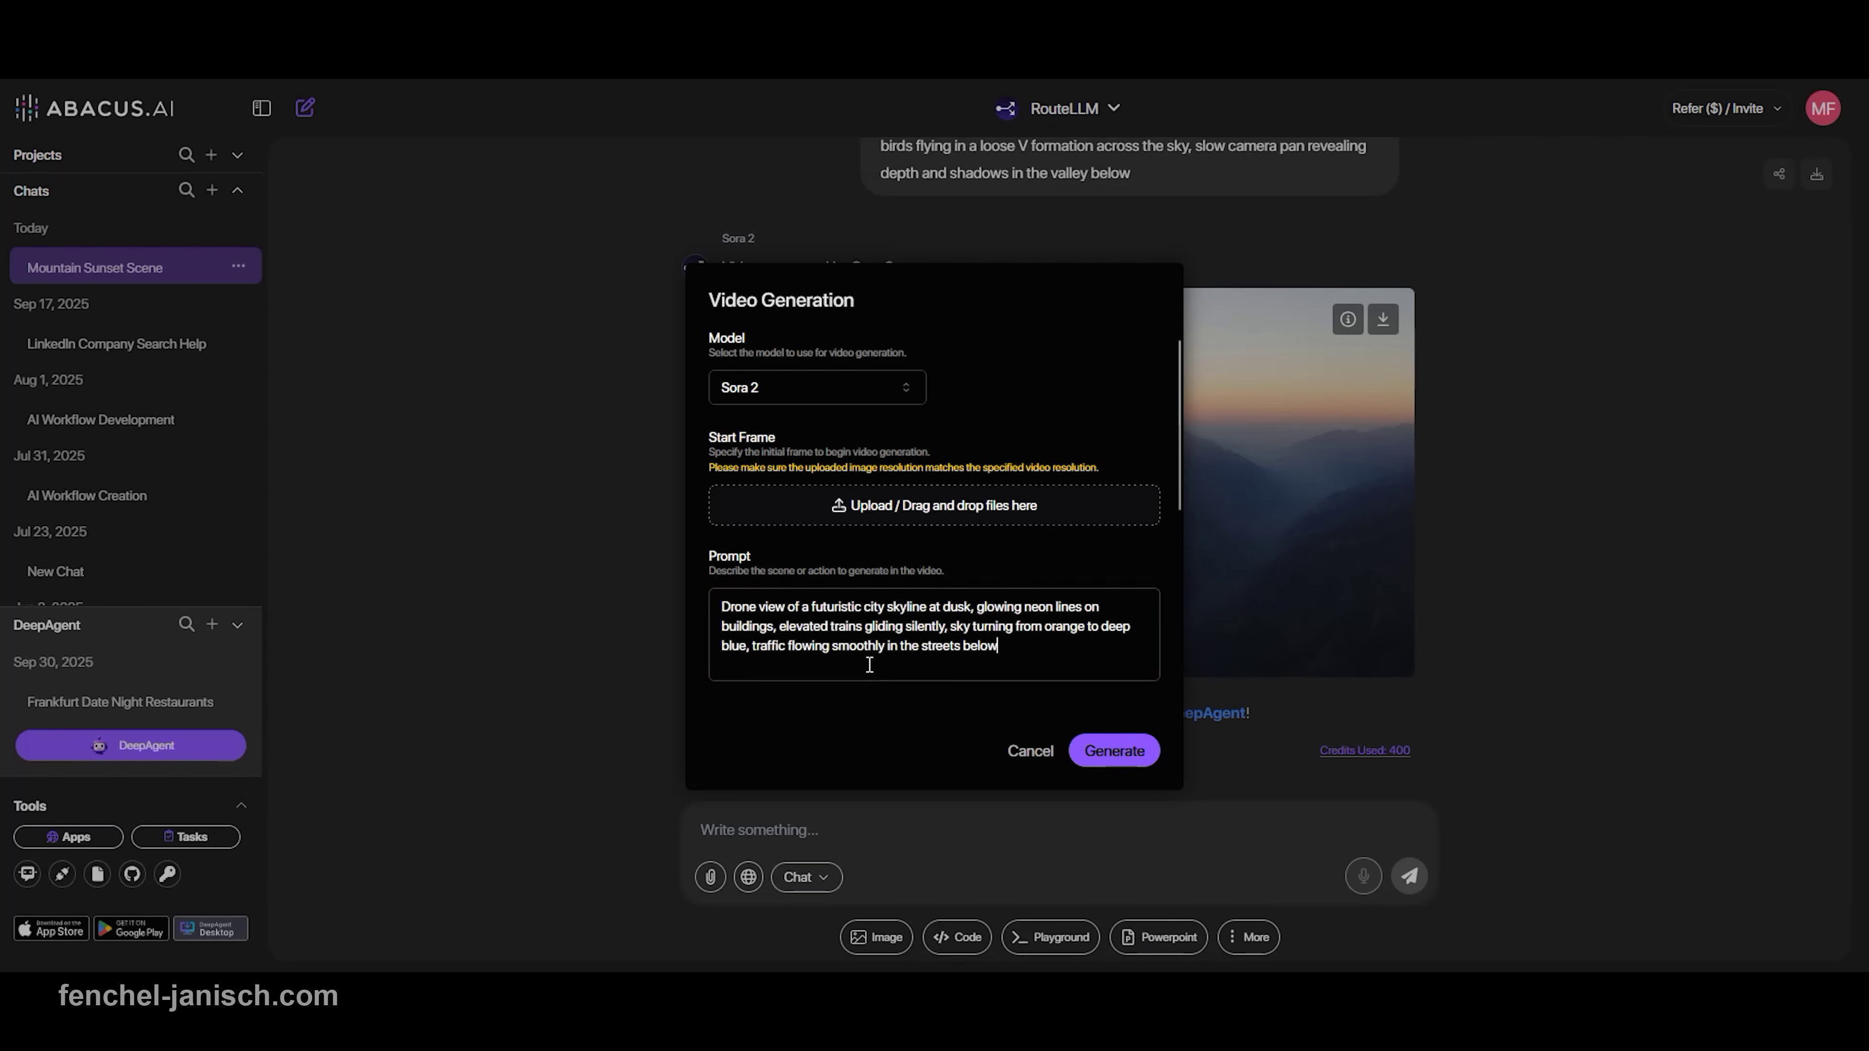
left_click(1105, 750)
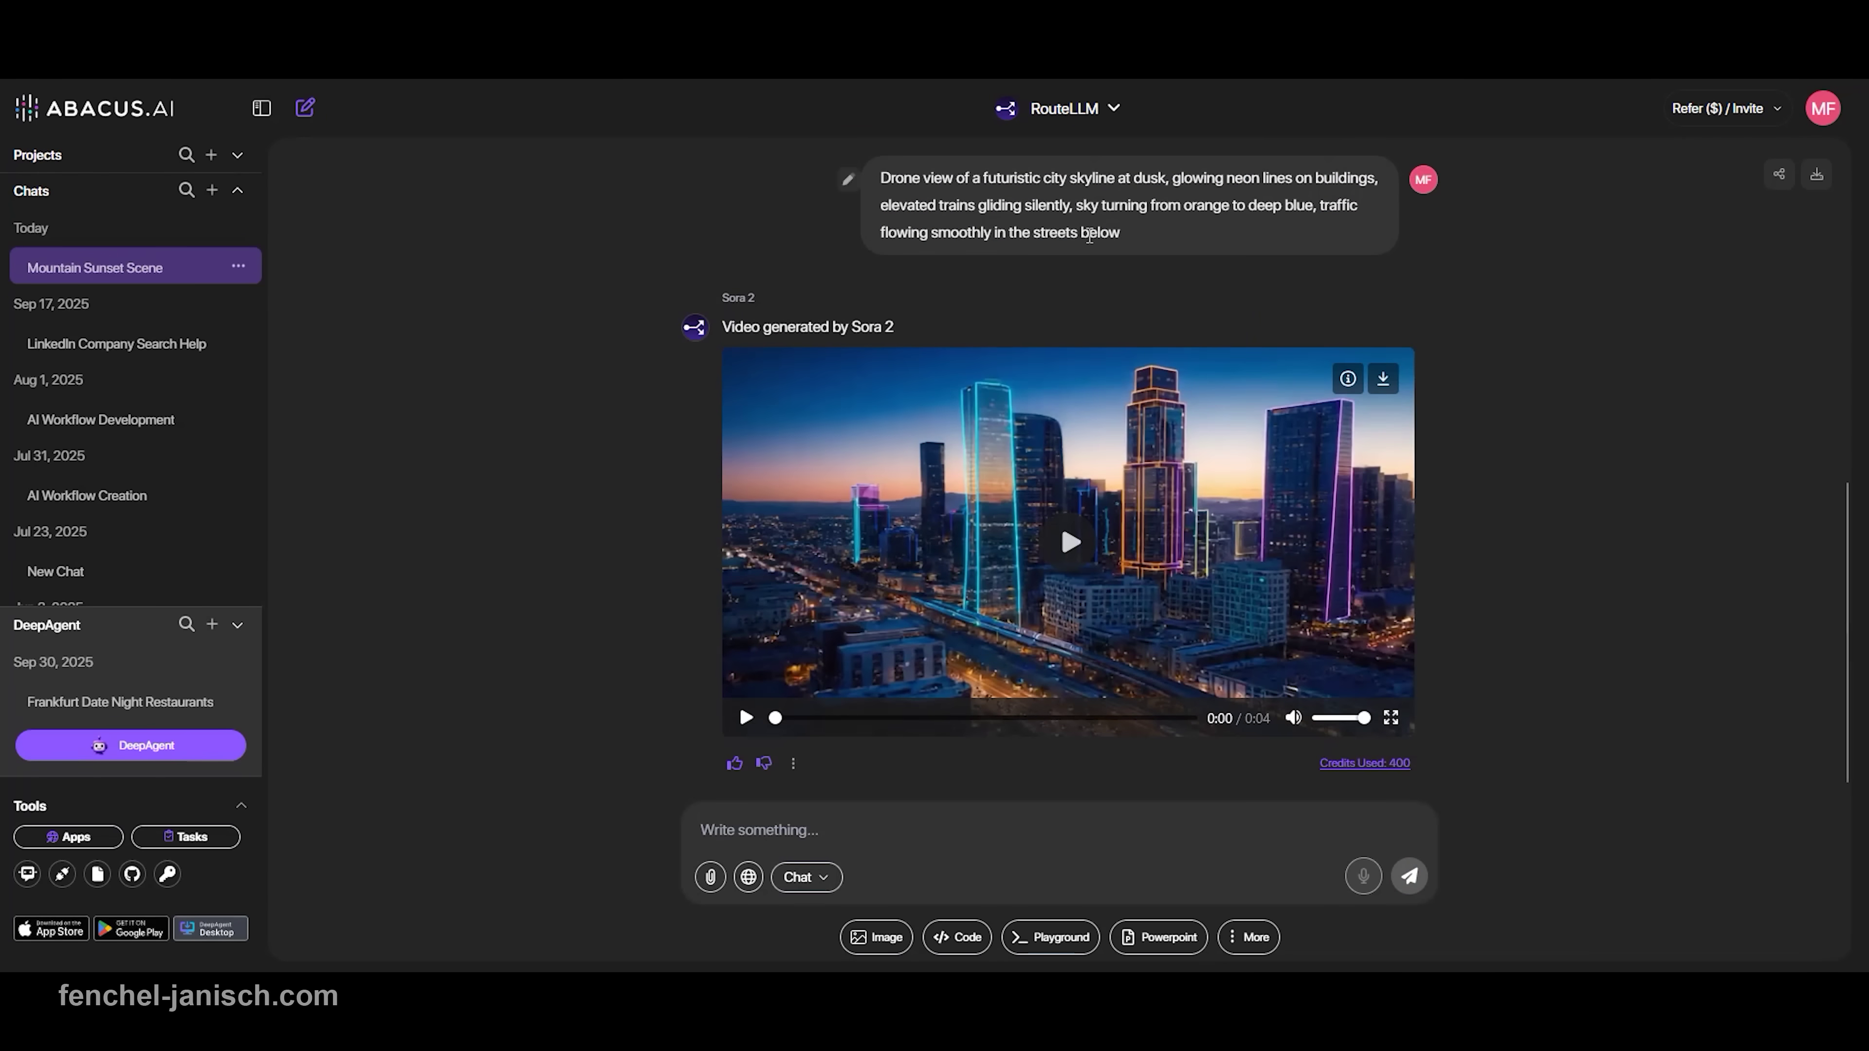
left_click(1065, 535)
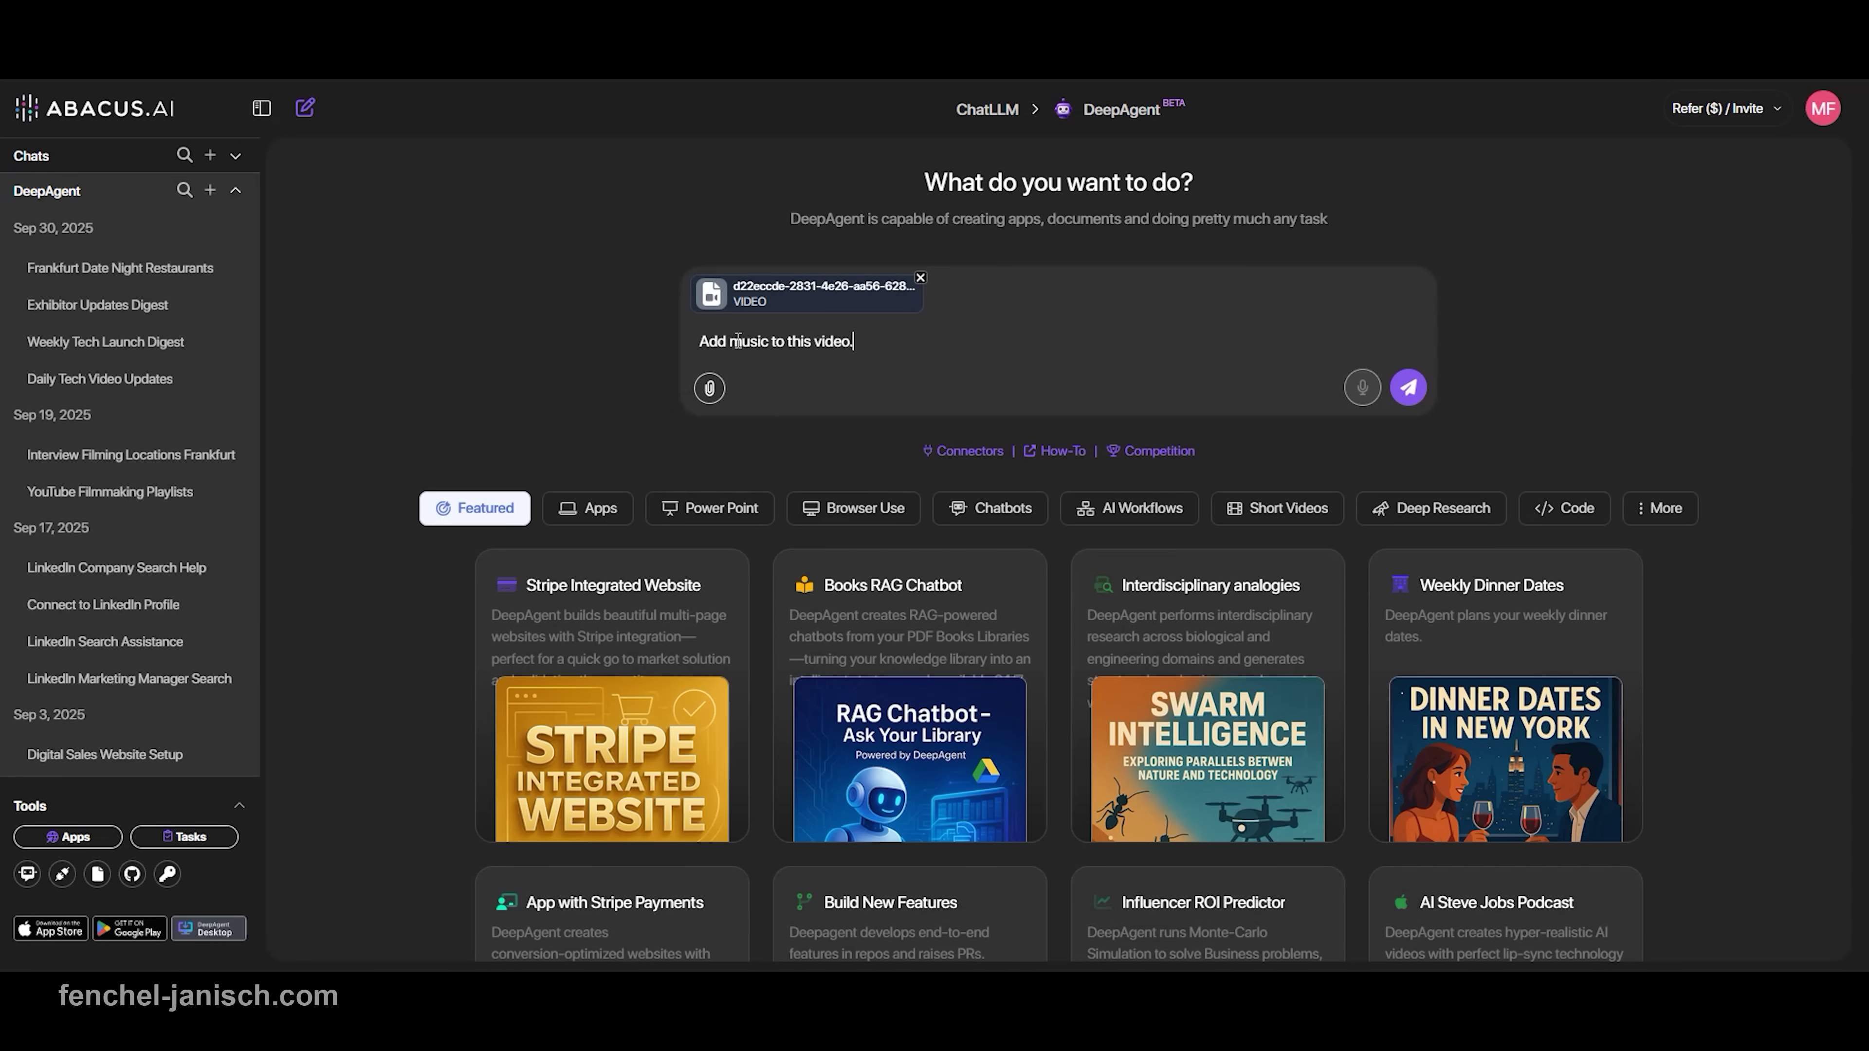
Send 'Add music to this video.' with the attached video and play the Composed Video preview.
left_click(1409, 388)
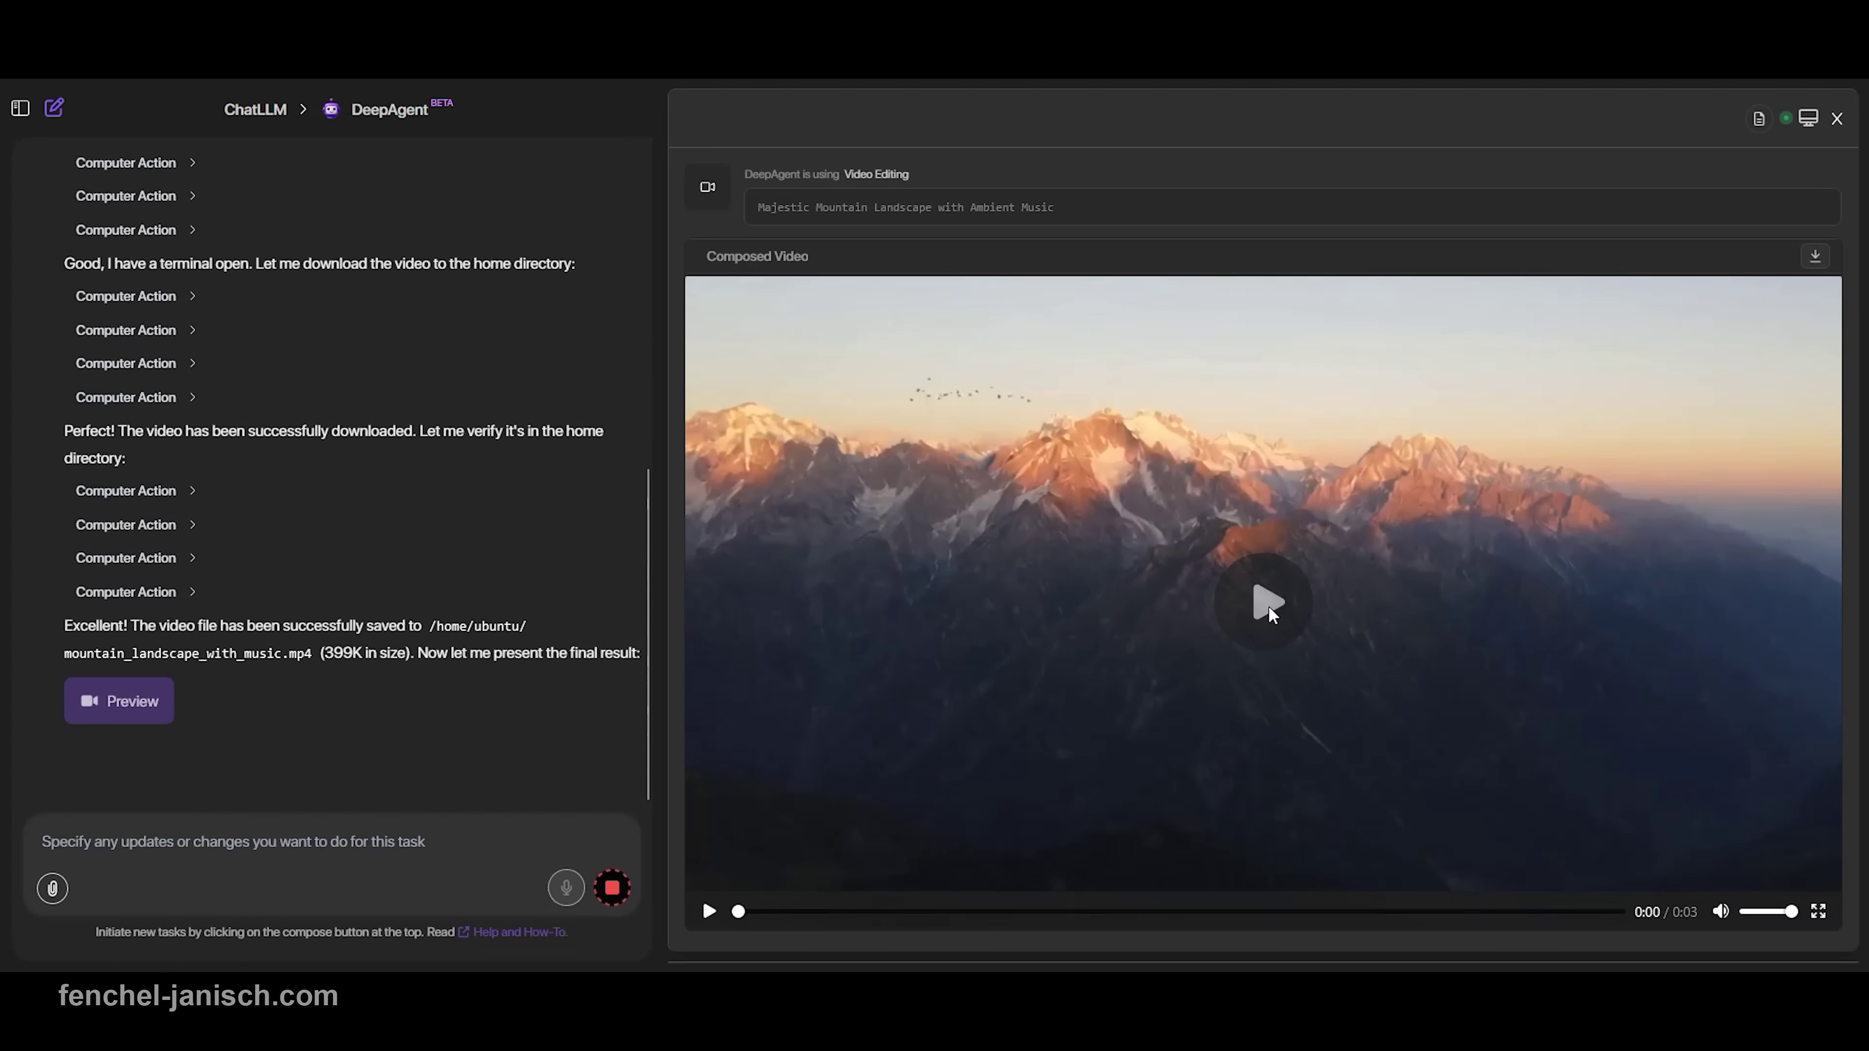
left_click(1267, 605)
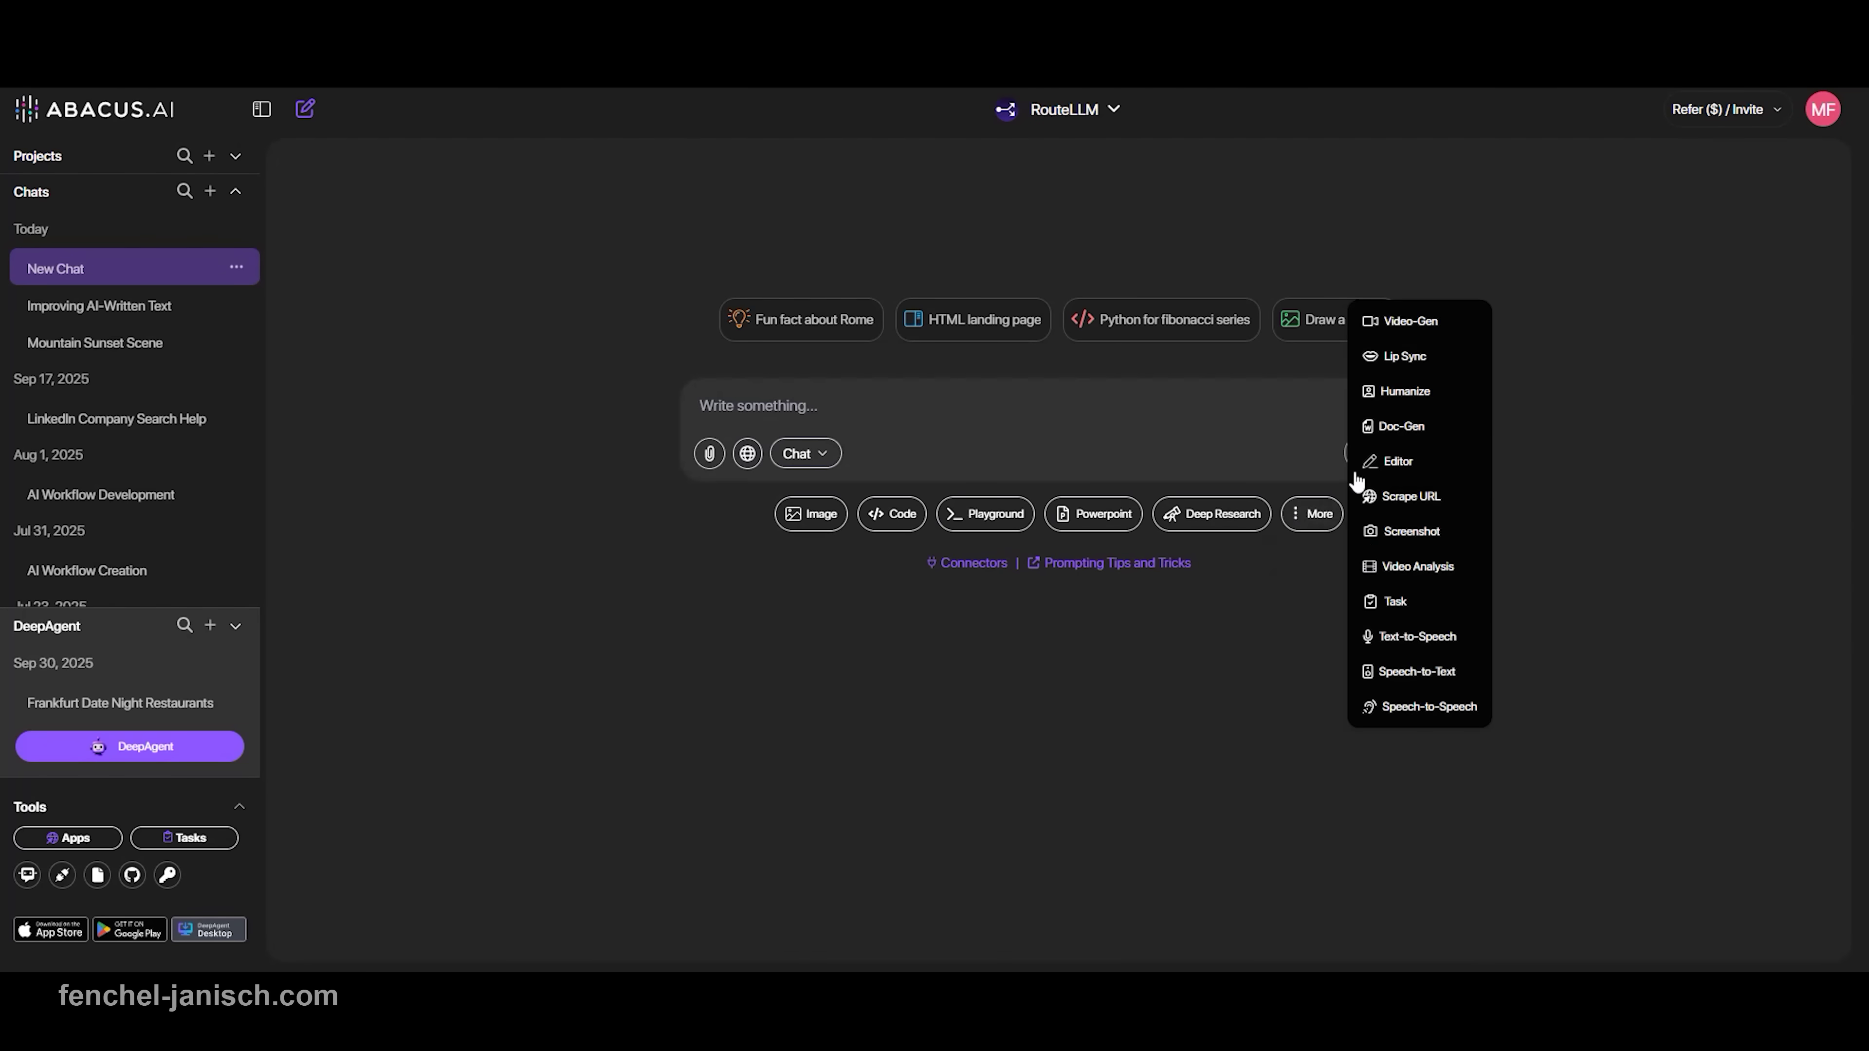
Send the creators blog prompt humanized as AI Detector Proof, then regenerate it in a Funny, Clever tone.
left_click(1396, 398)
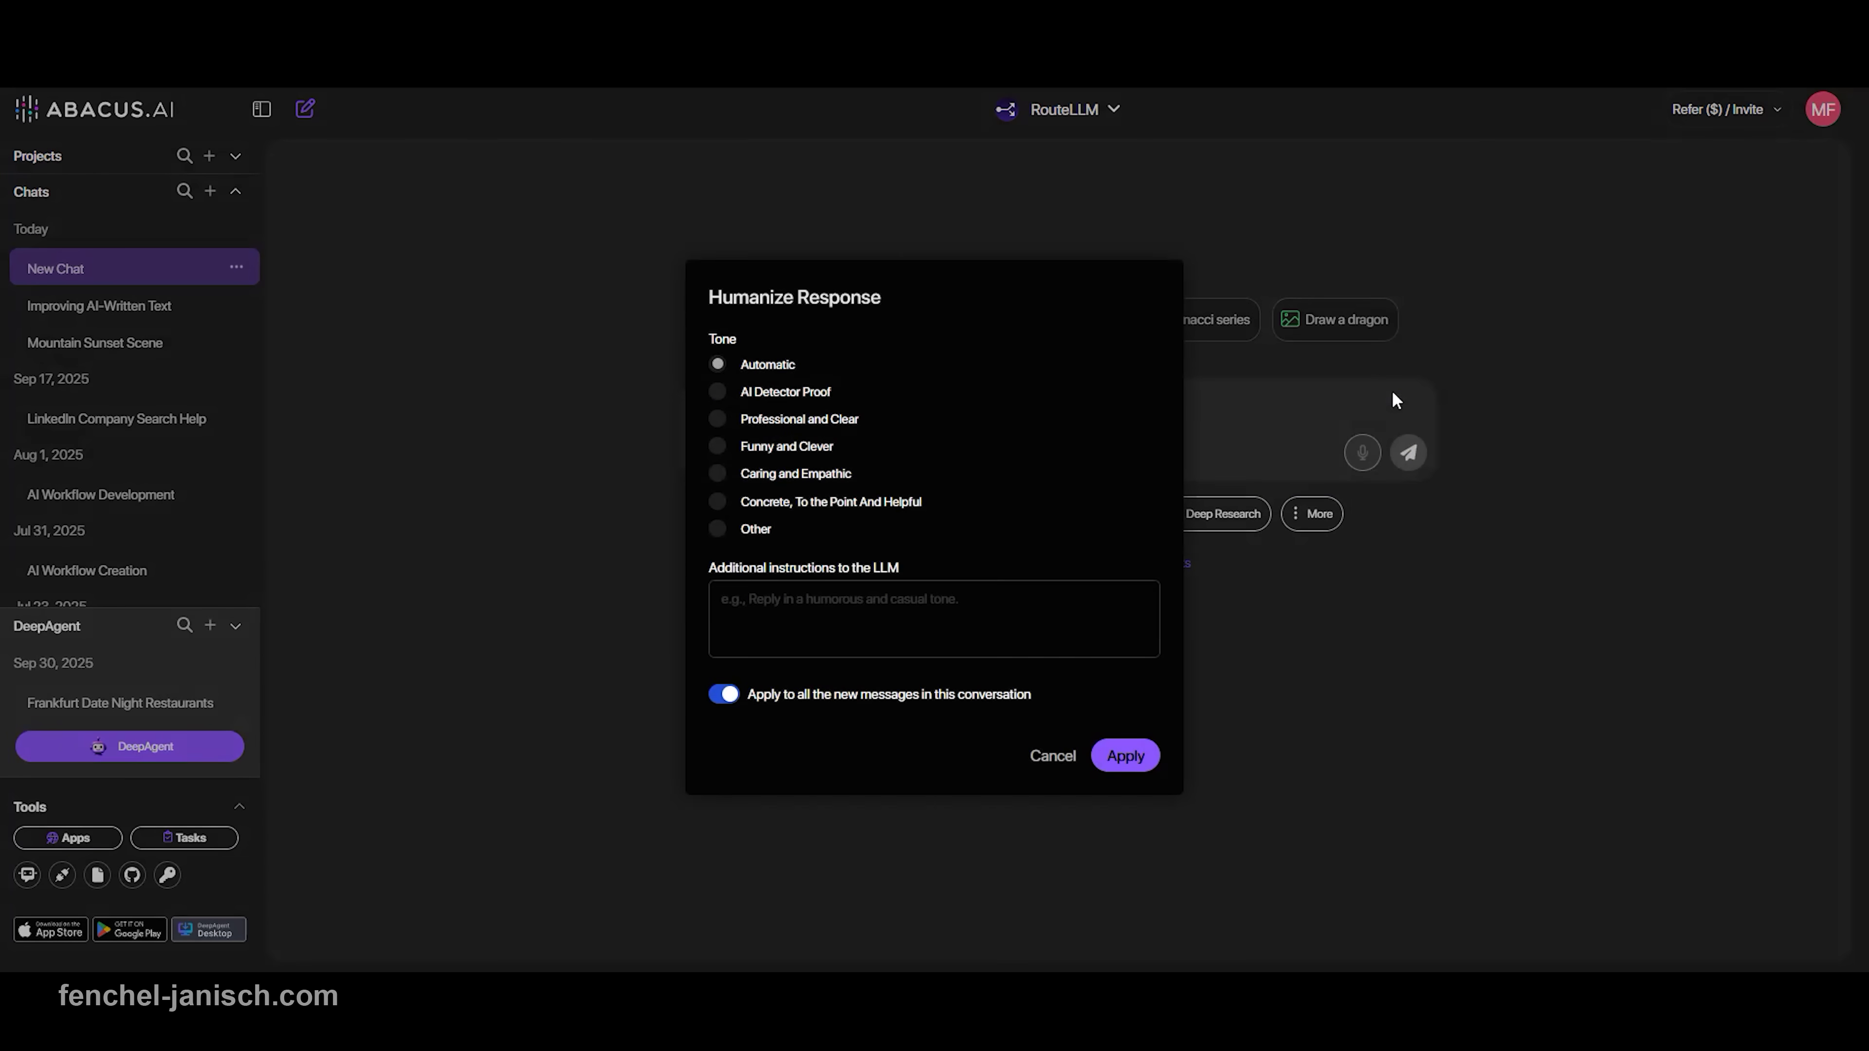
left_click(718, 398)
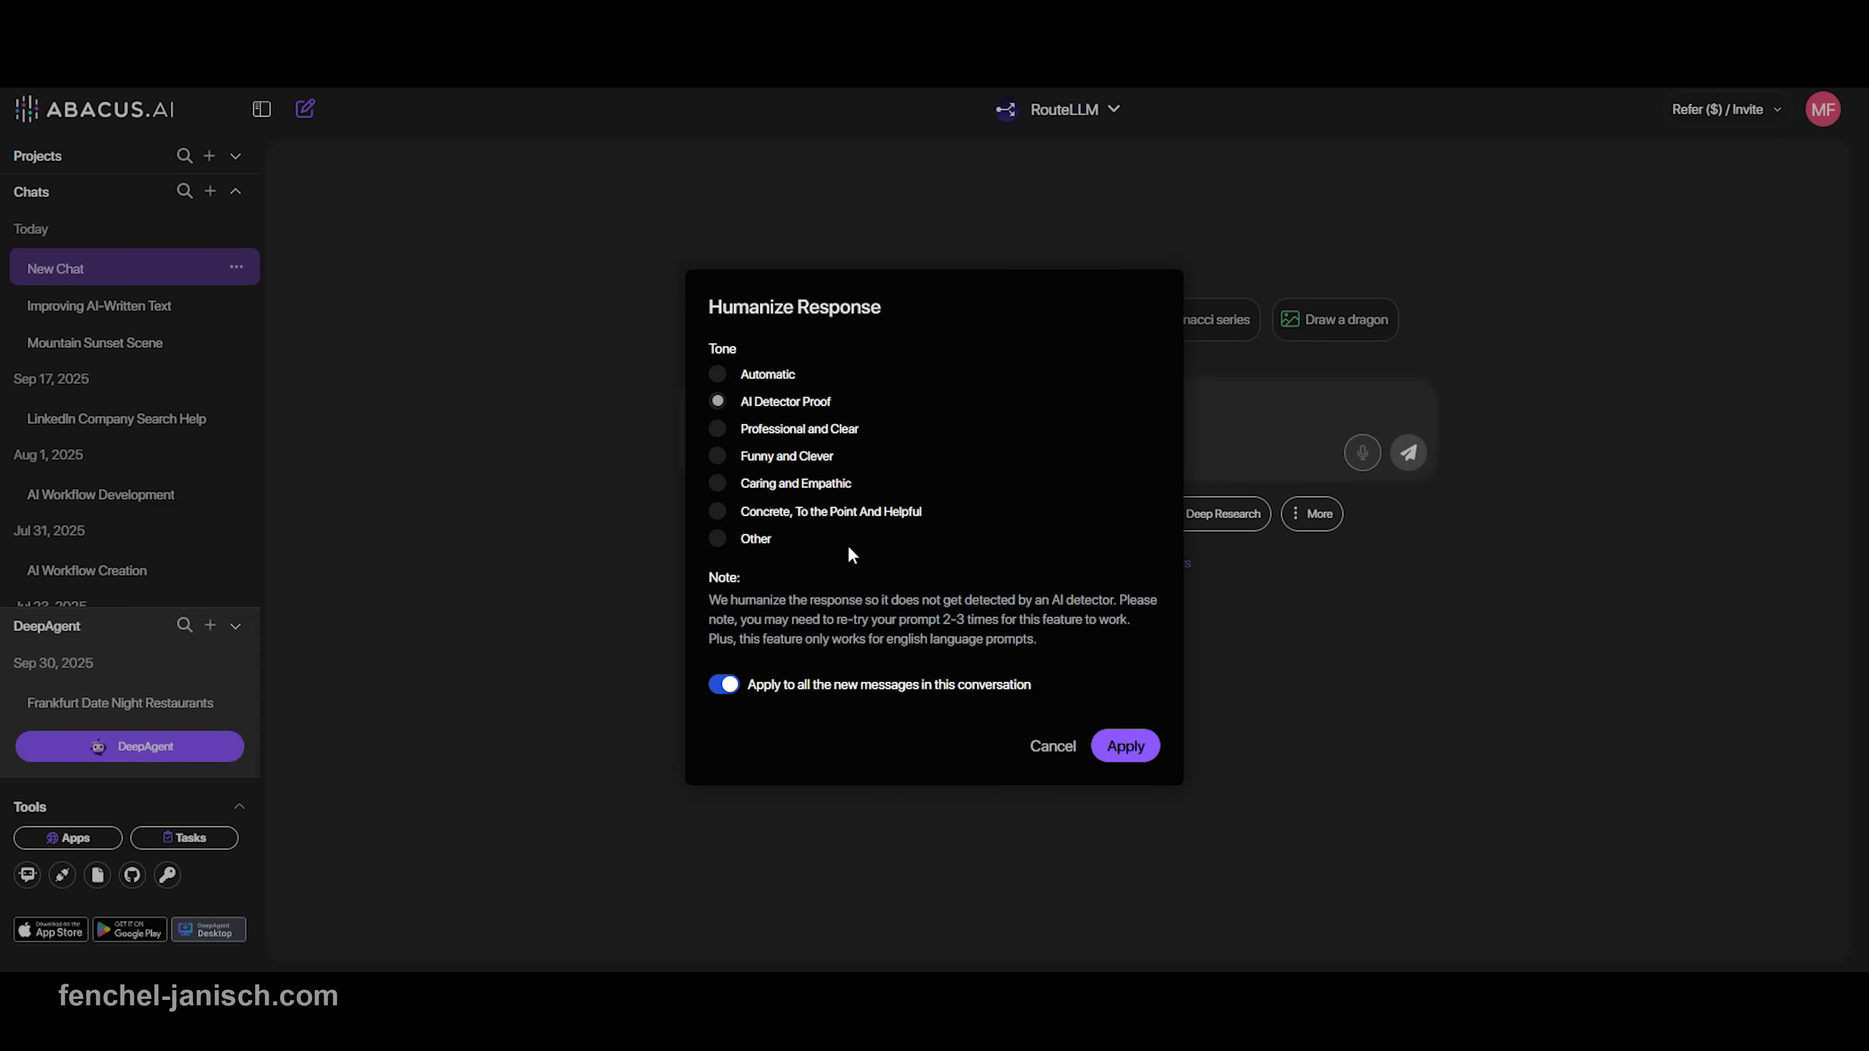
left_click(1118, 747)
type("Write a blog-style paragraph explaining why AI video generation is becoming a valuable tool for content creators. Keep the tone neutral and informative. Do not try to sound too creative or emotional. Just explain the facts in a clear way.")
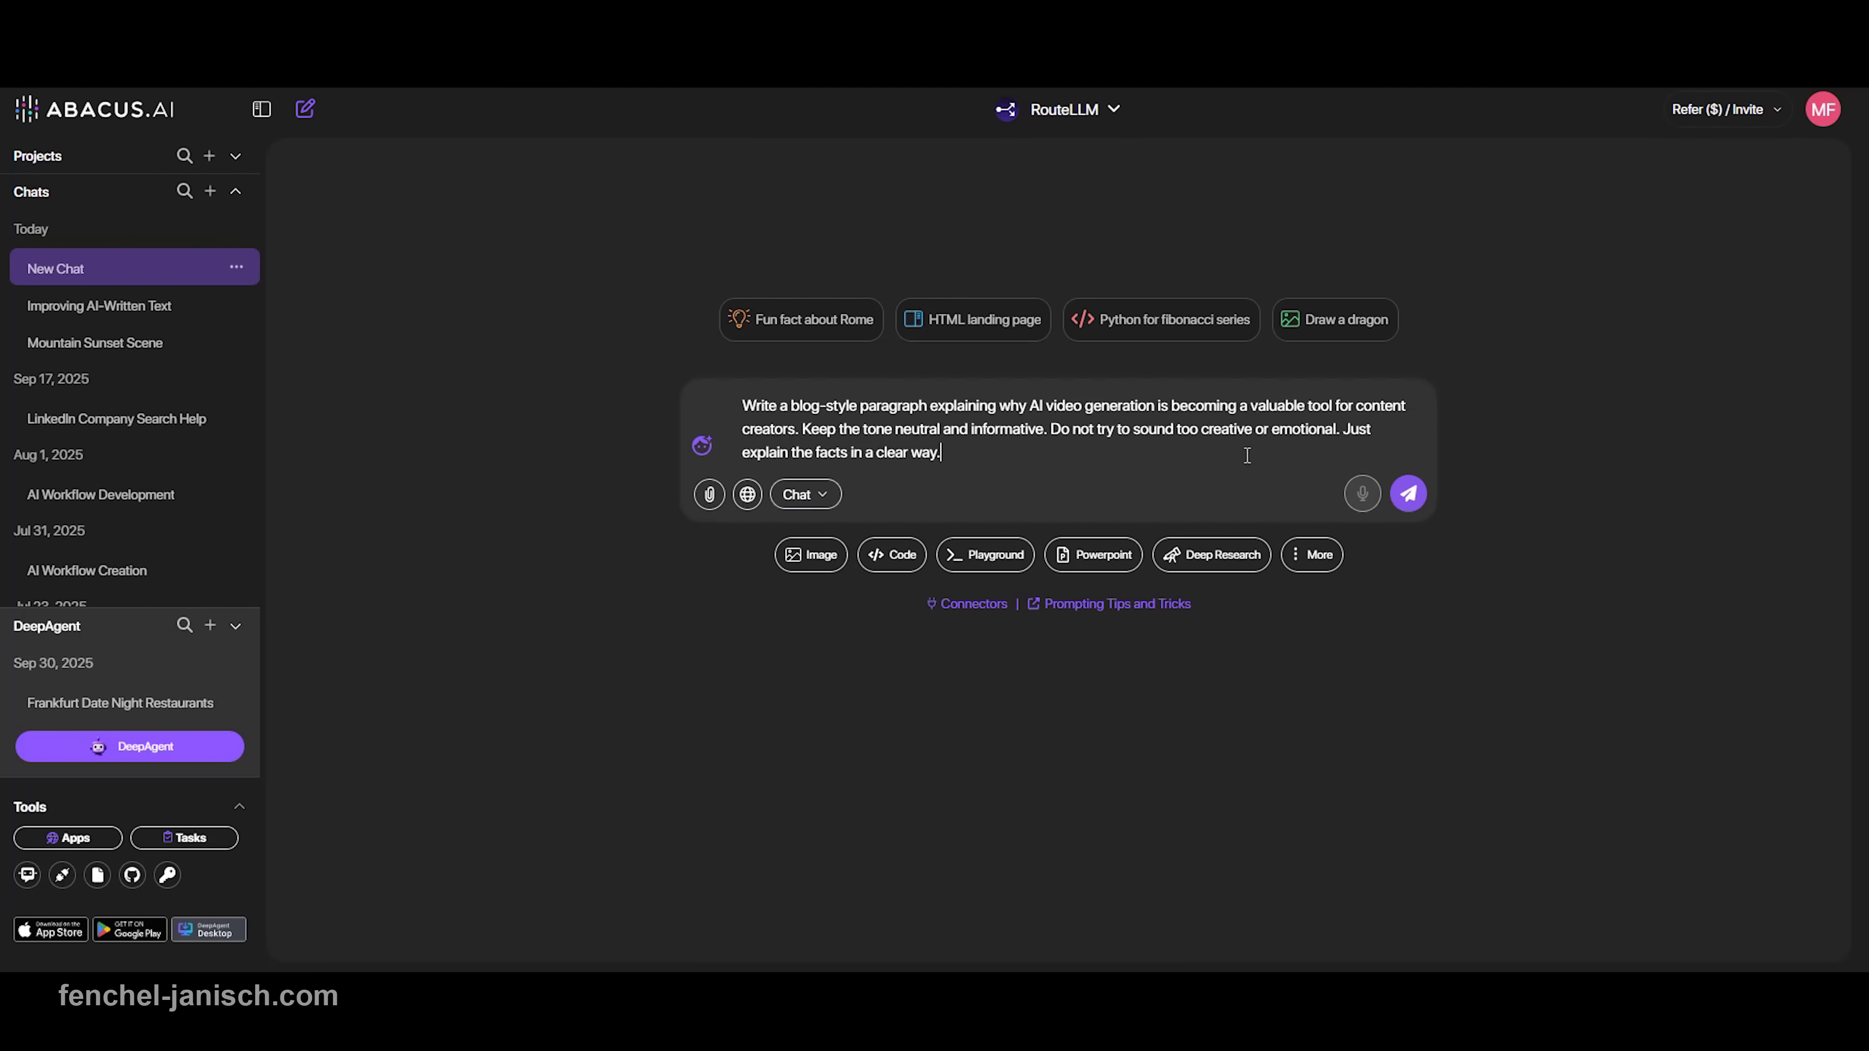
left_click(1409, 495)
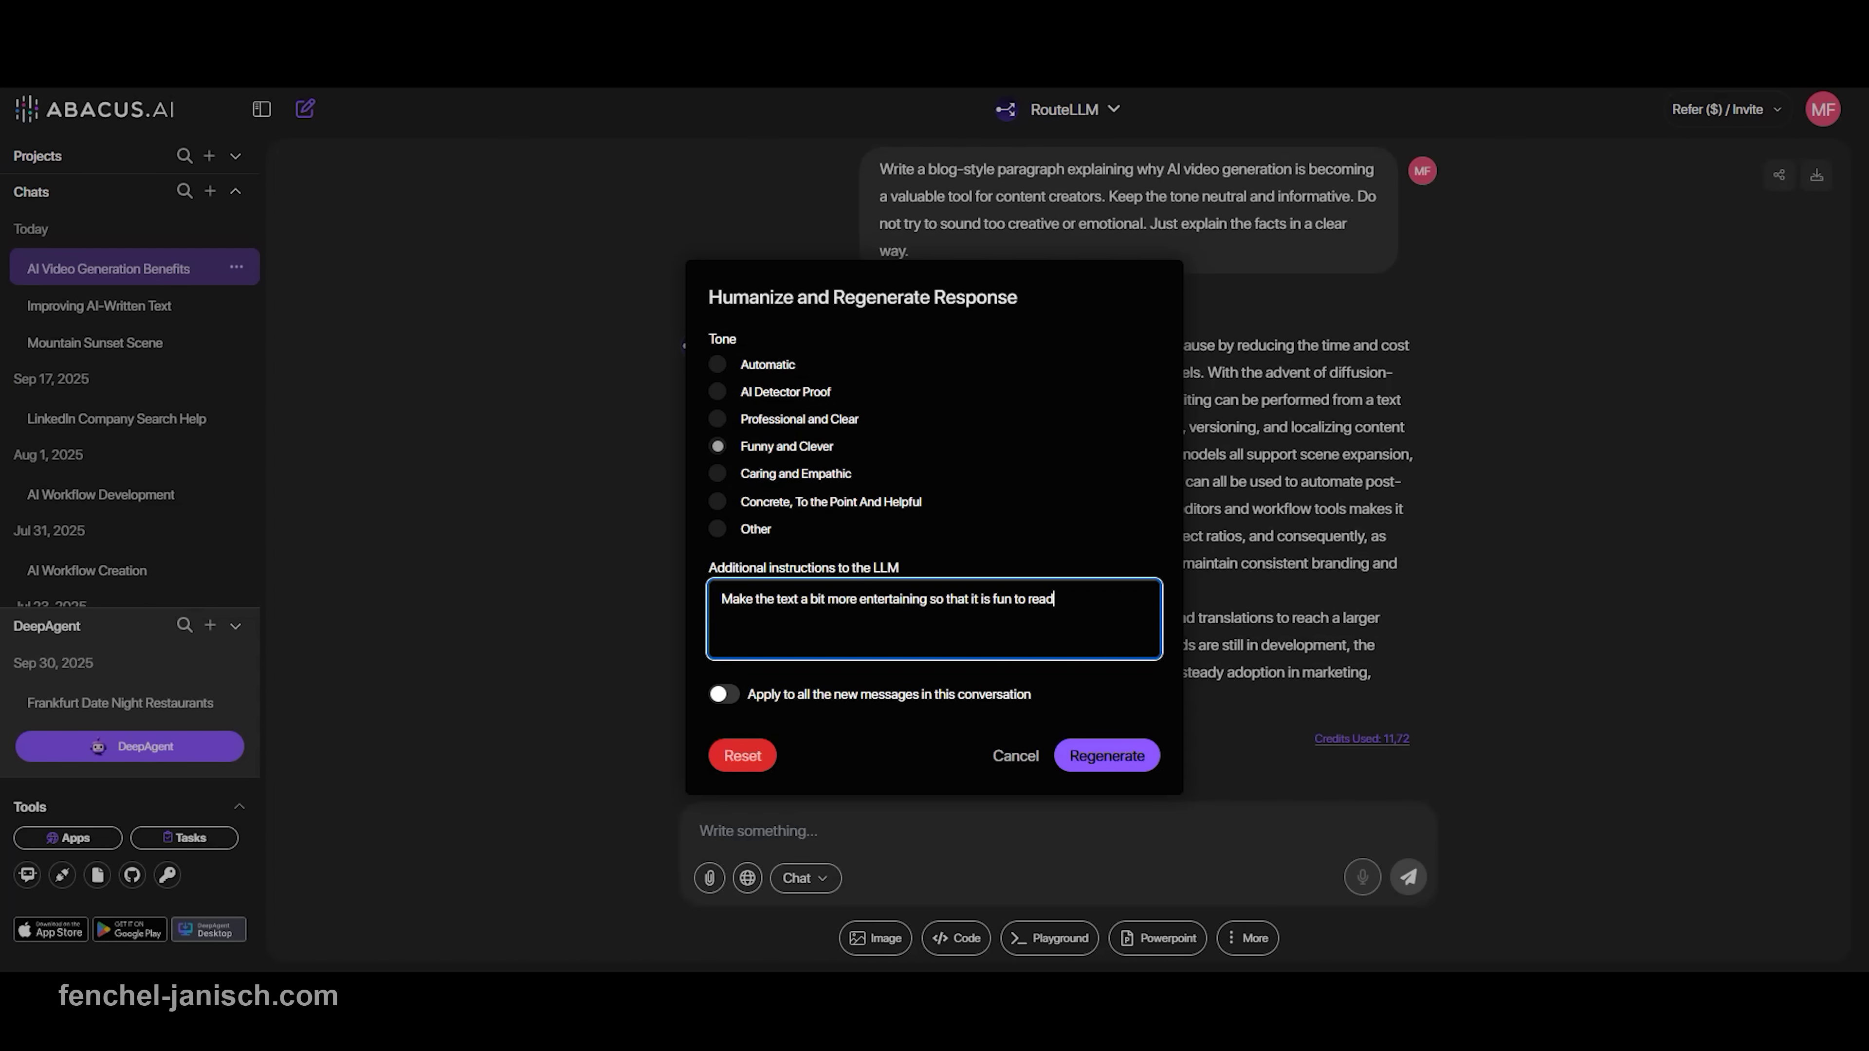
left_click(1107, 756)
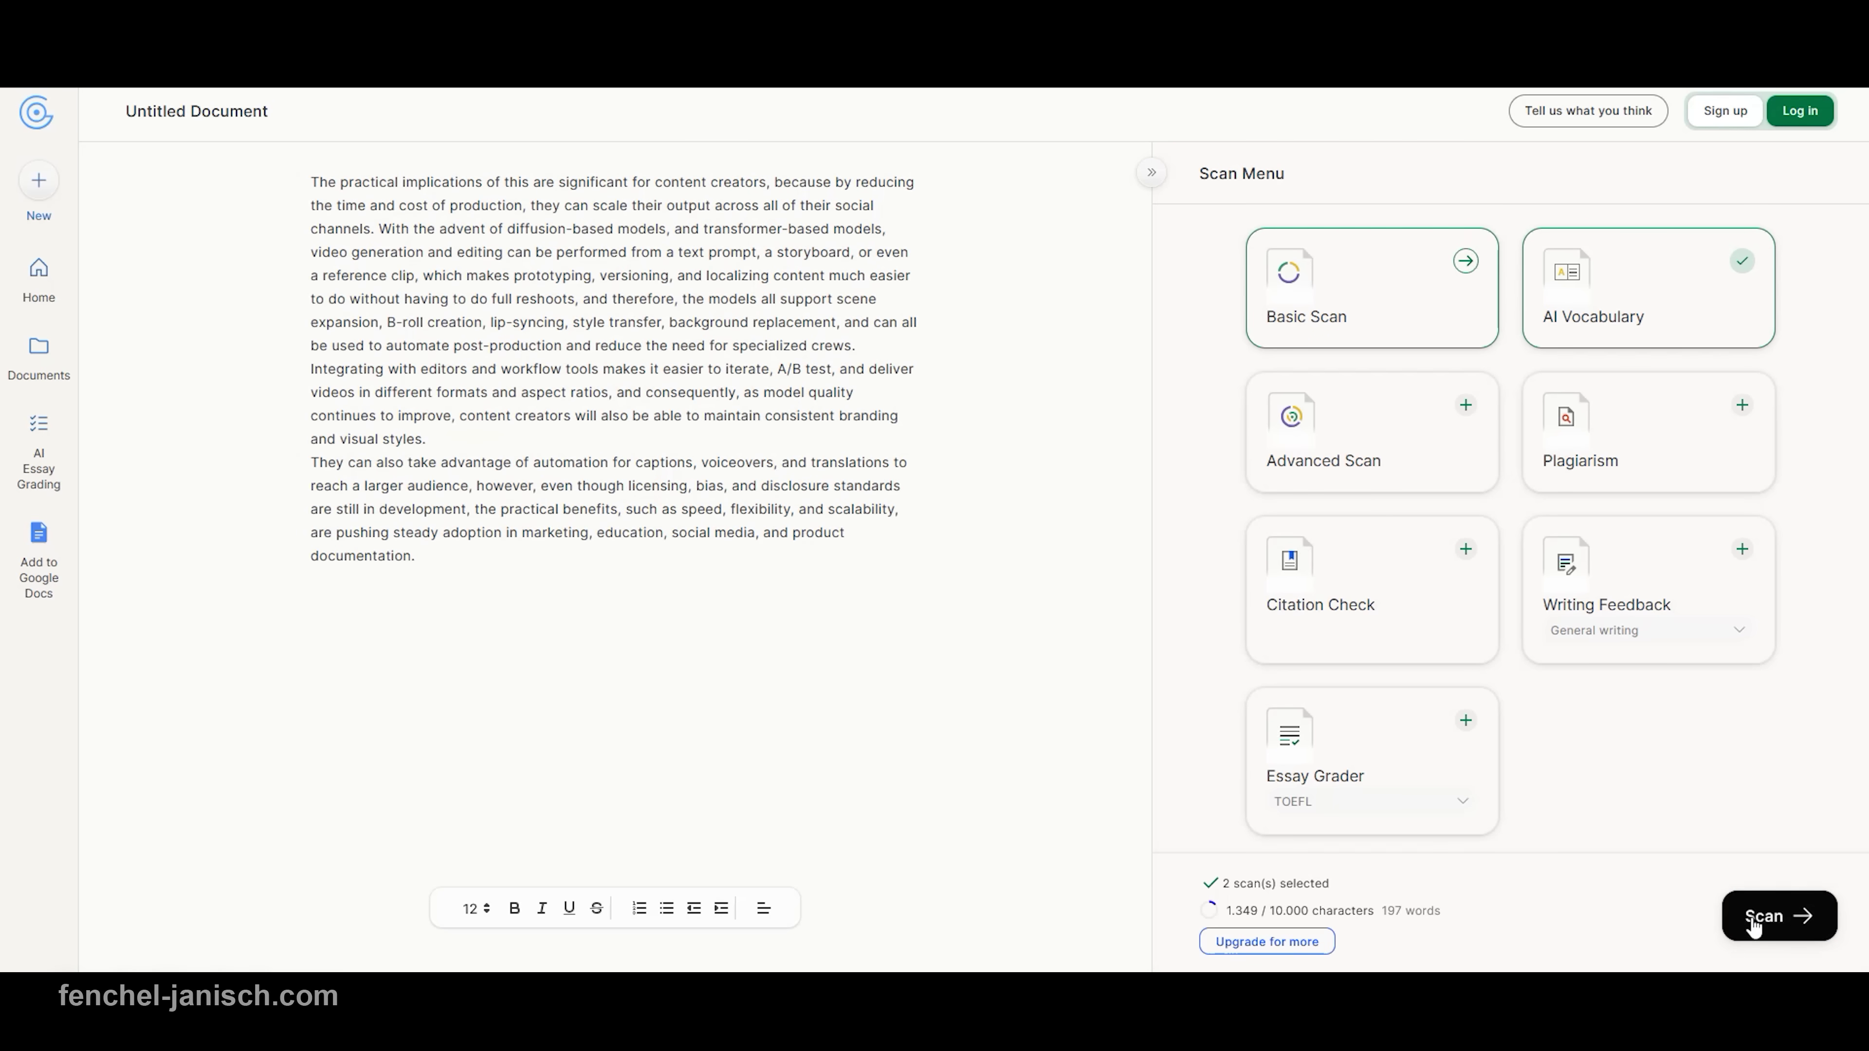
Run a GPTZero scan on the pasted humanized paragraph.
left_click(1754, 925)
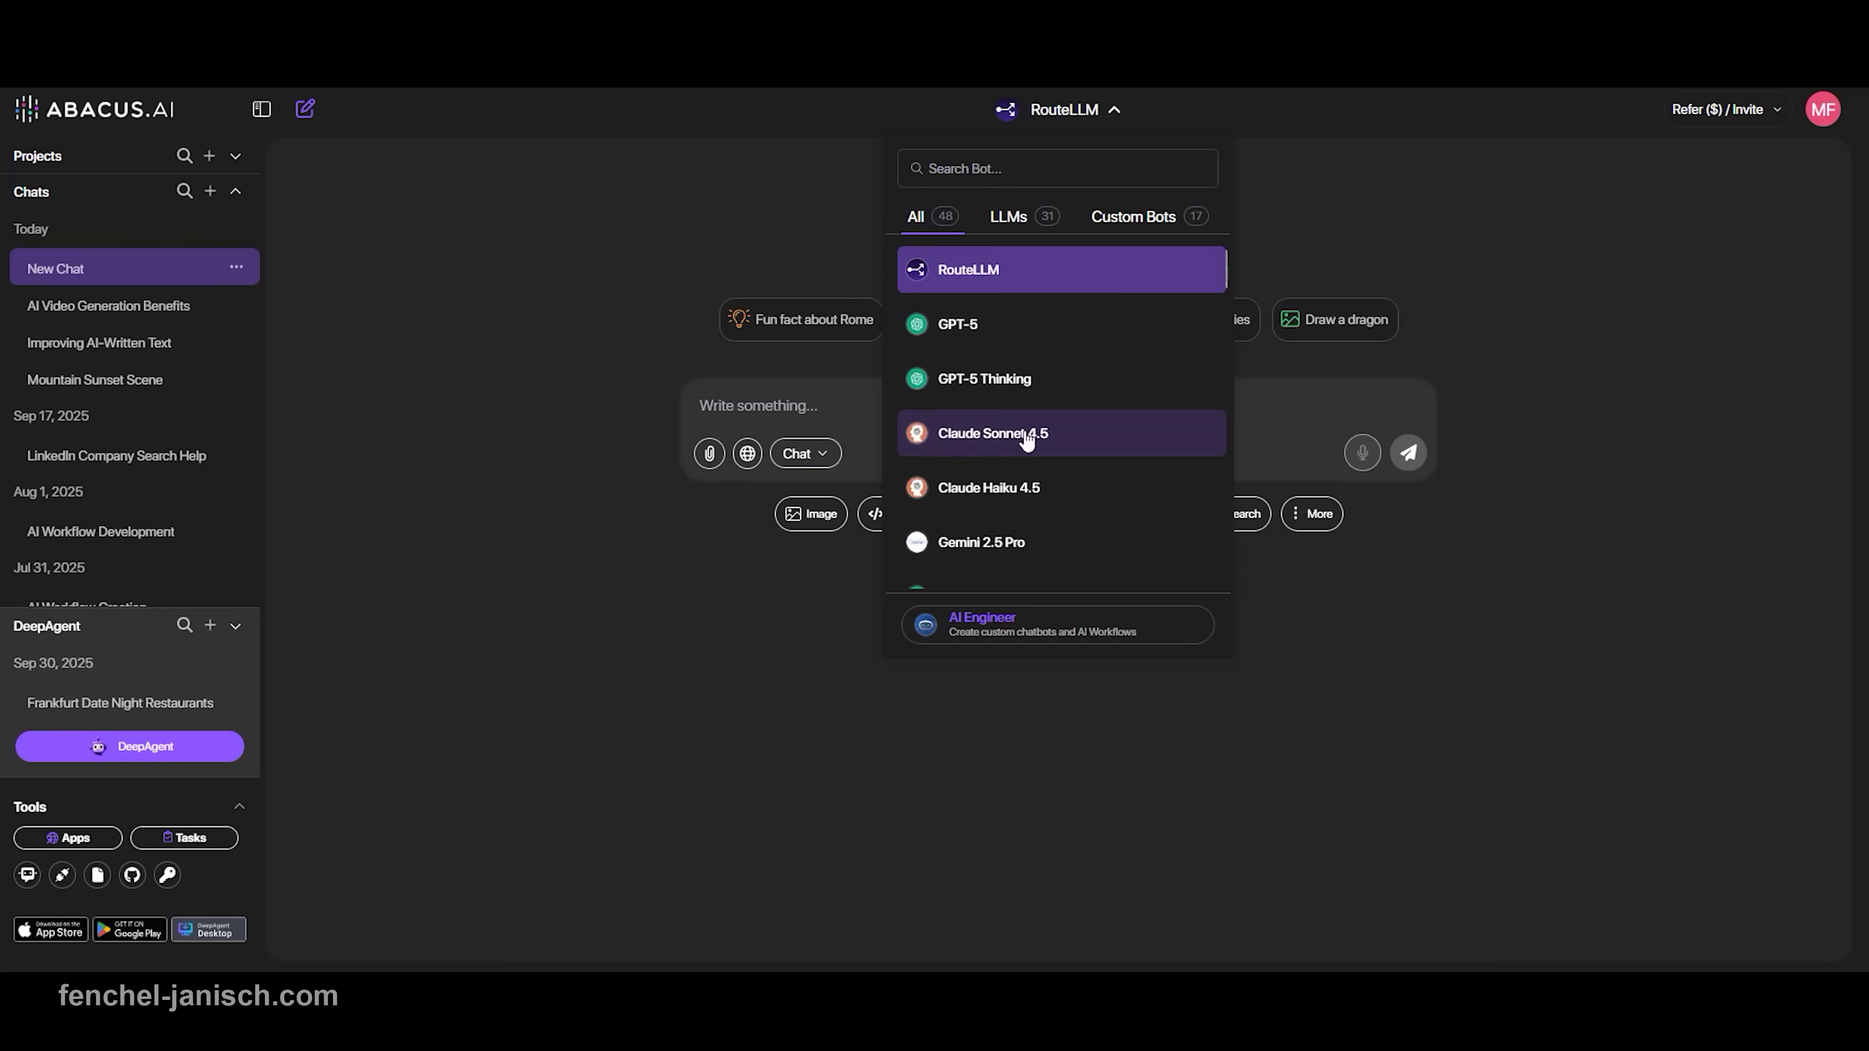
Switch the model to Claude Sonnet 4.5 and send the long AI-in-video-production article prompt.
left_click(1027, 441)
key("ctrl+v")
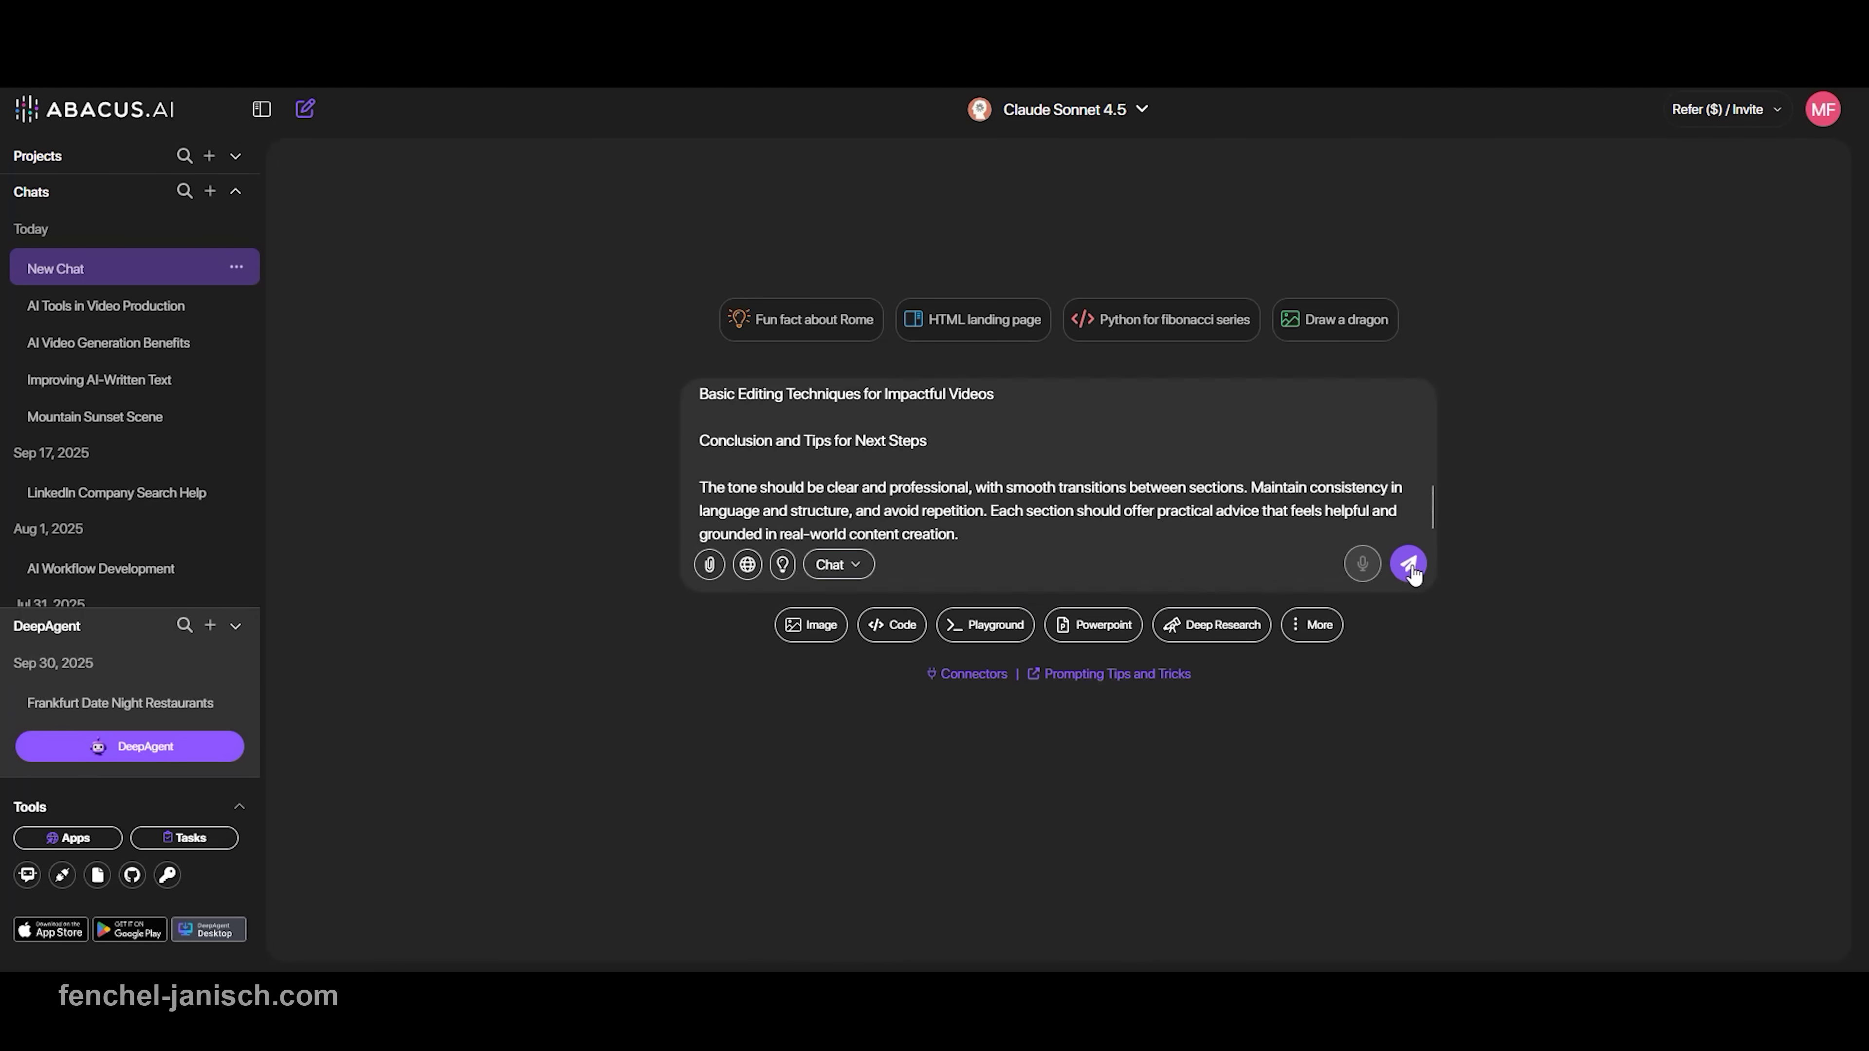
left_click(1409, 564)
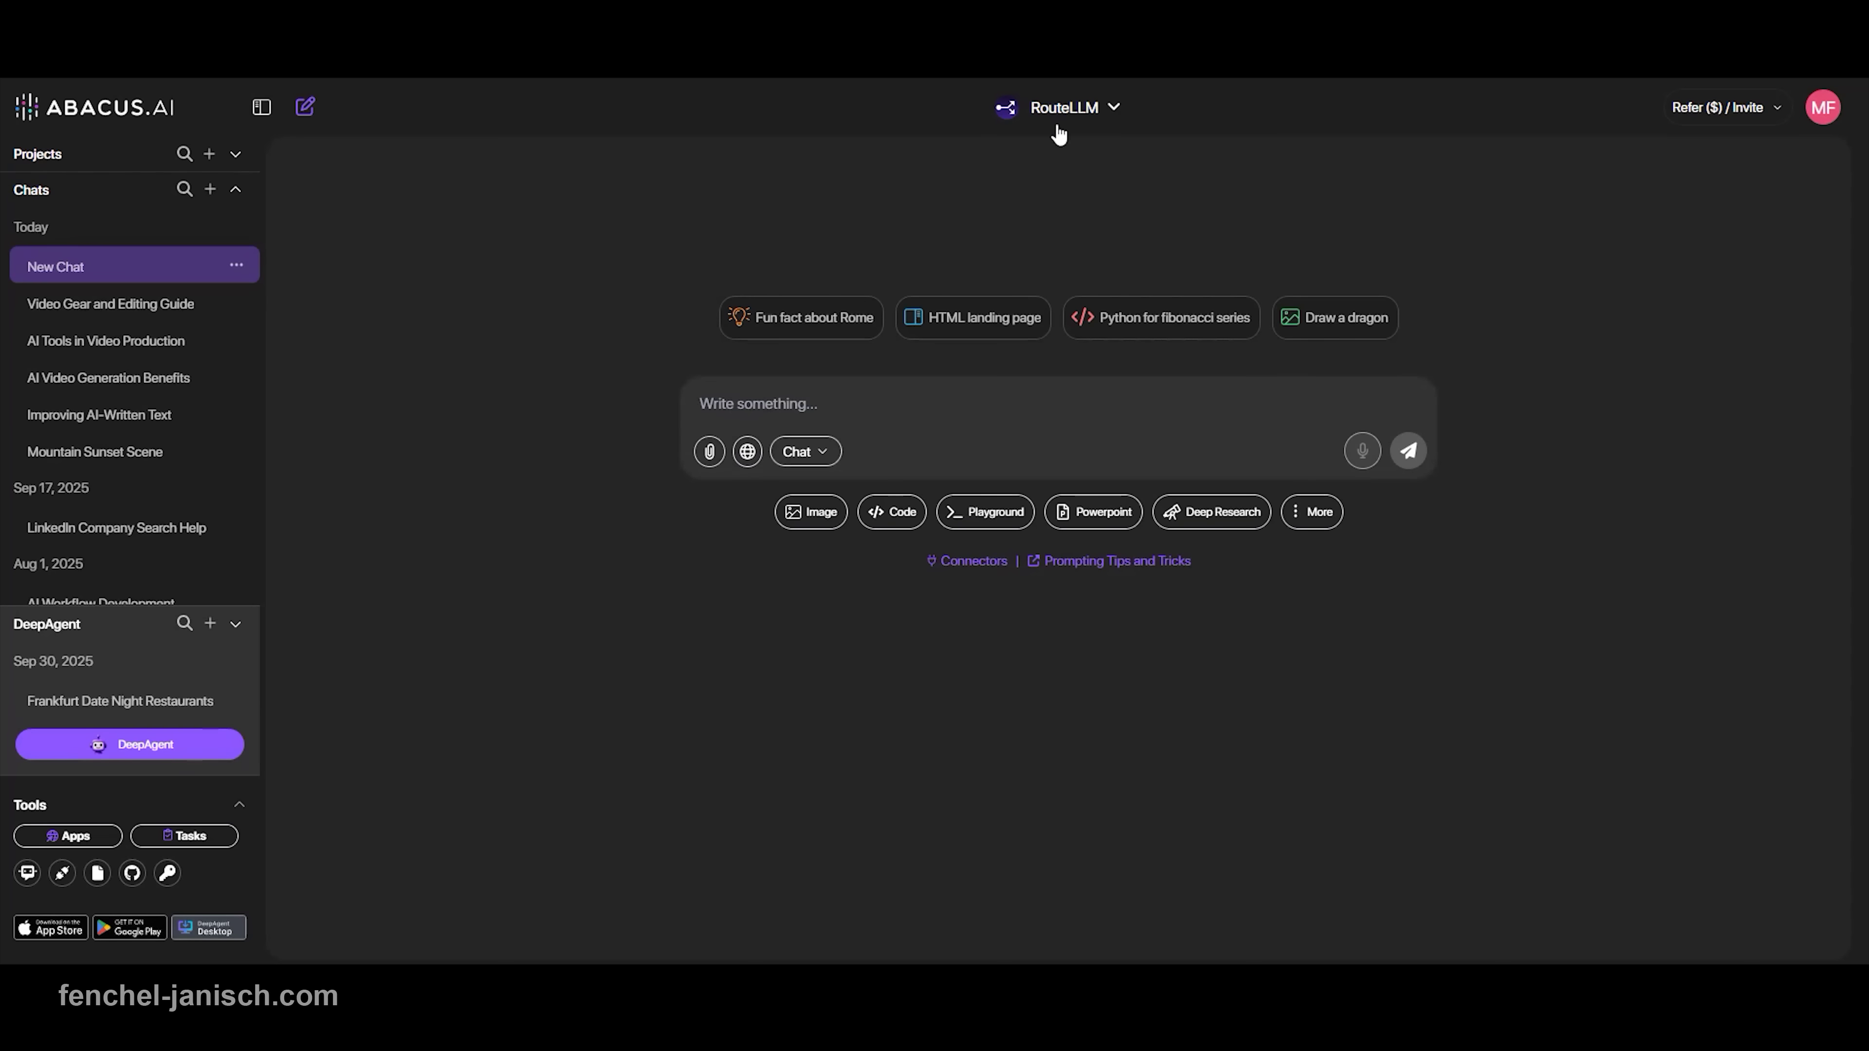
Open the RouteLLM model selector and scroll down through the LLMs list.
left_click(1062, 112)
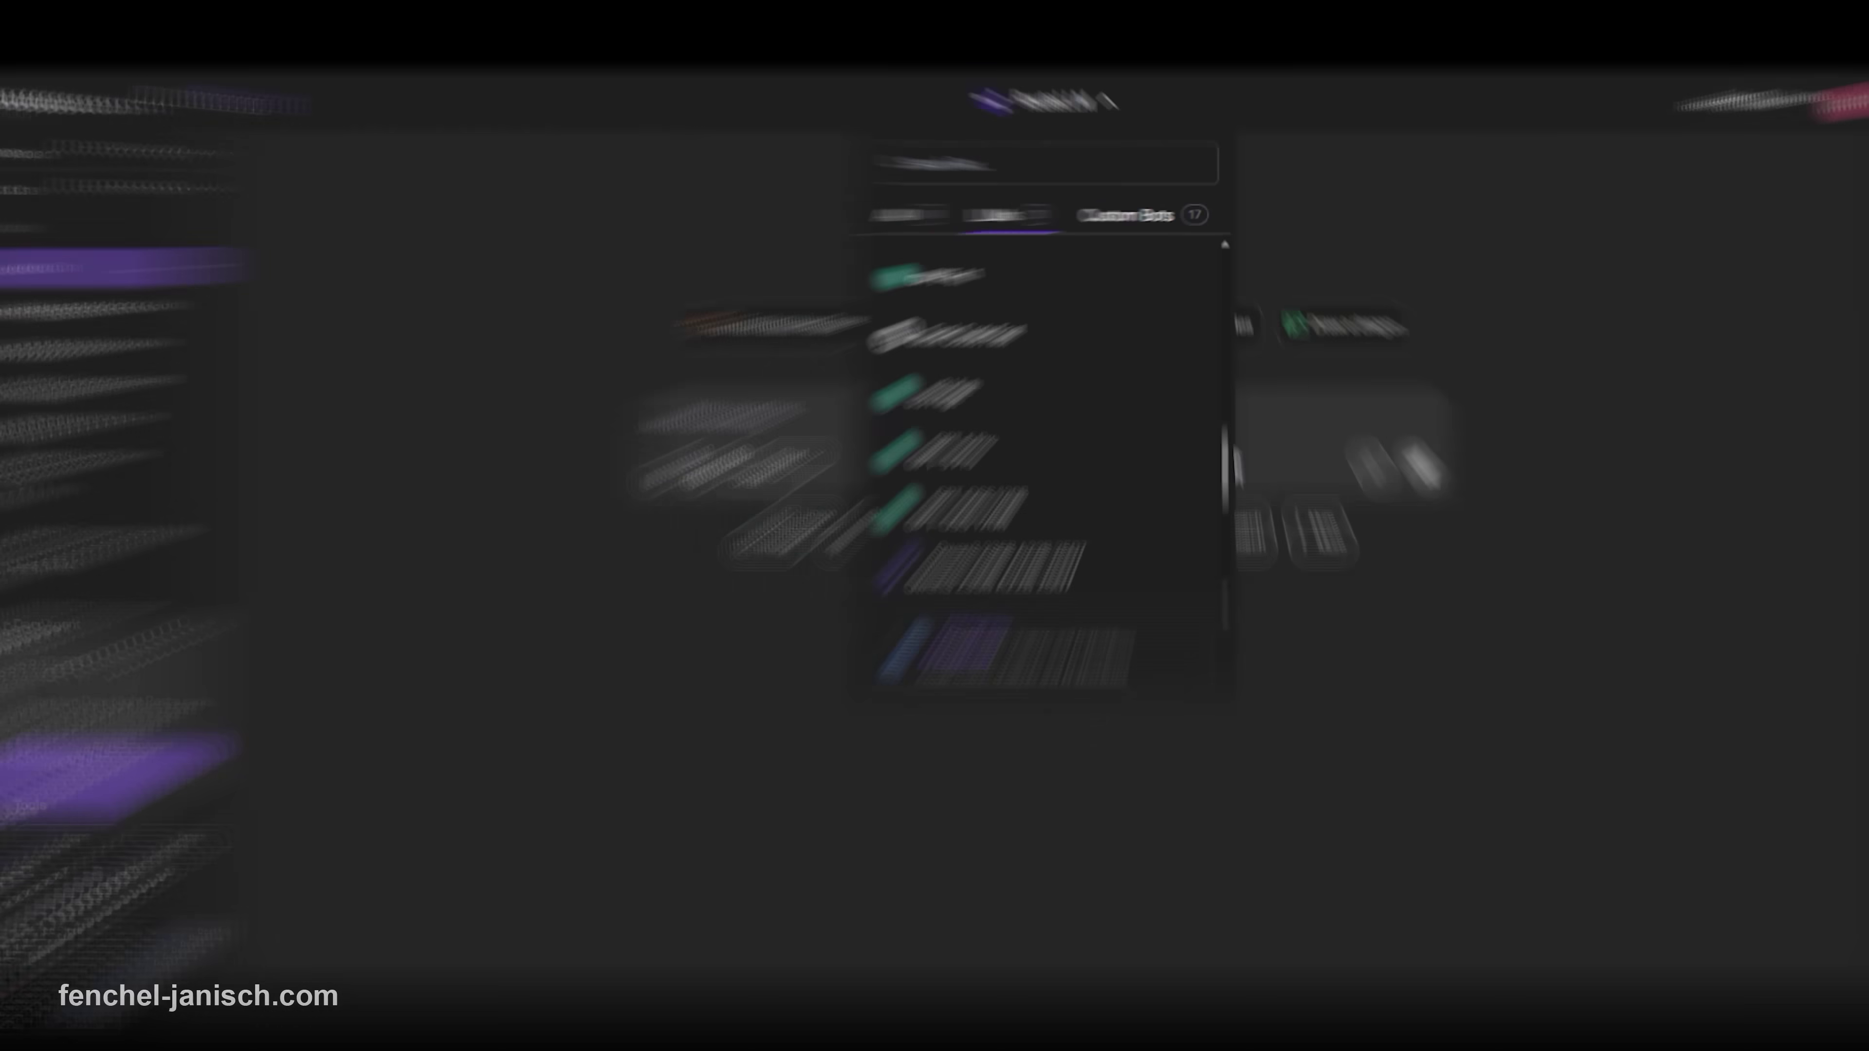
scroll(1249, 593, "down", 3)
scroll(1244, 484, "down", 3)
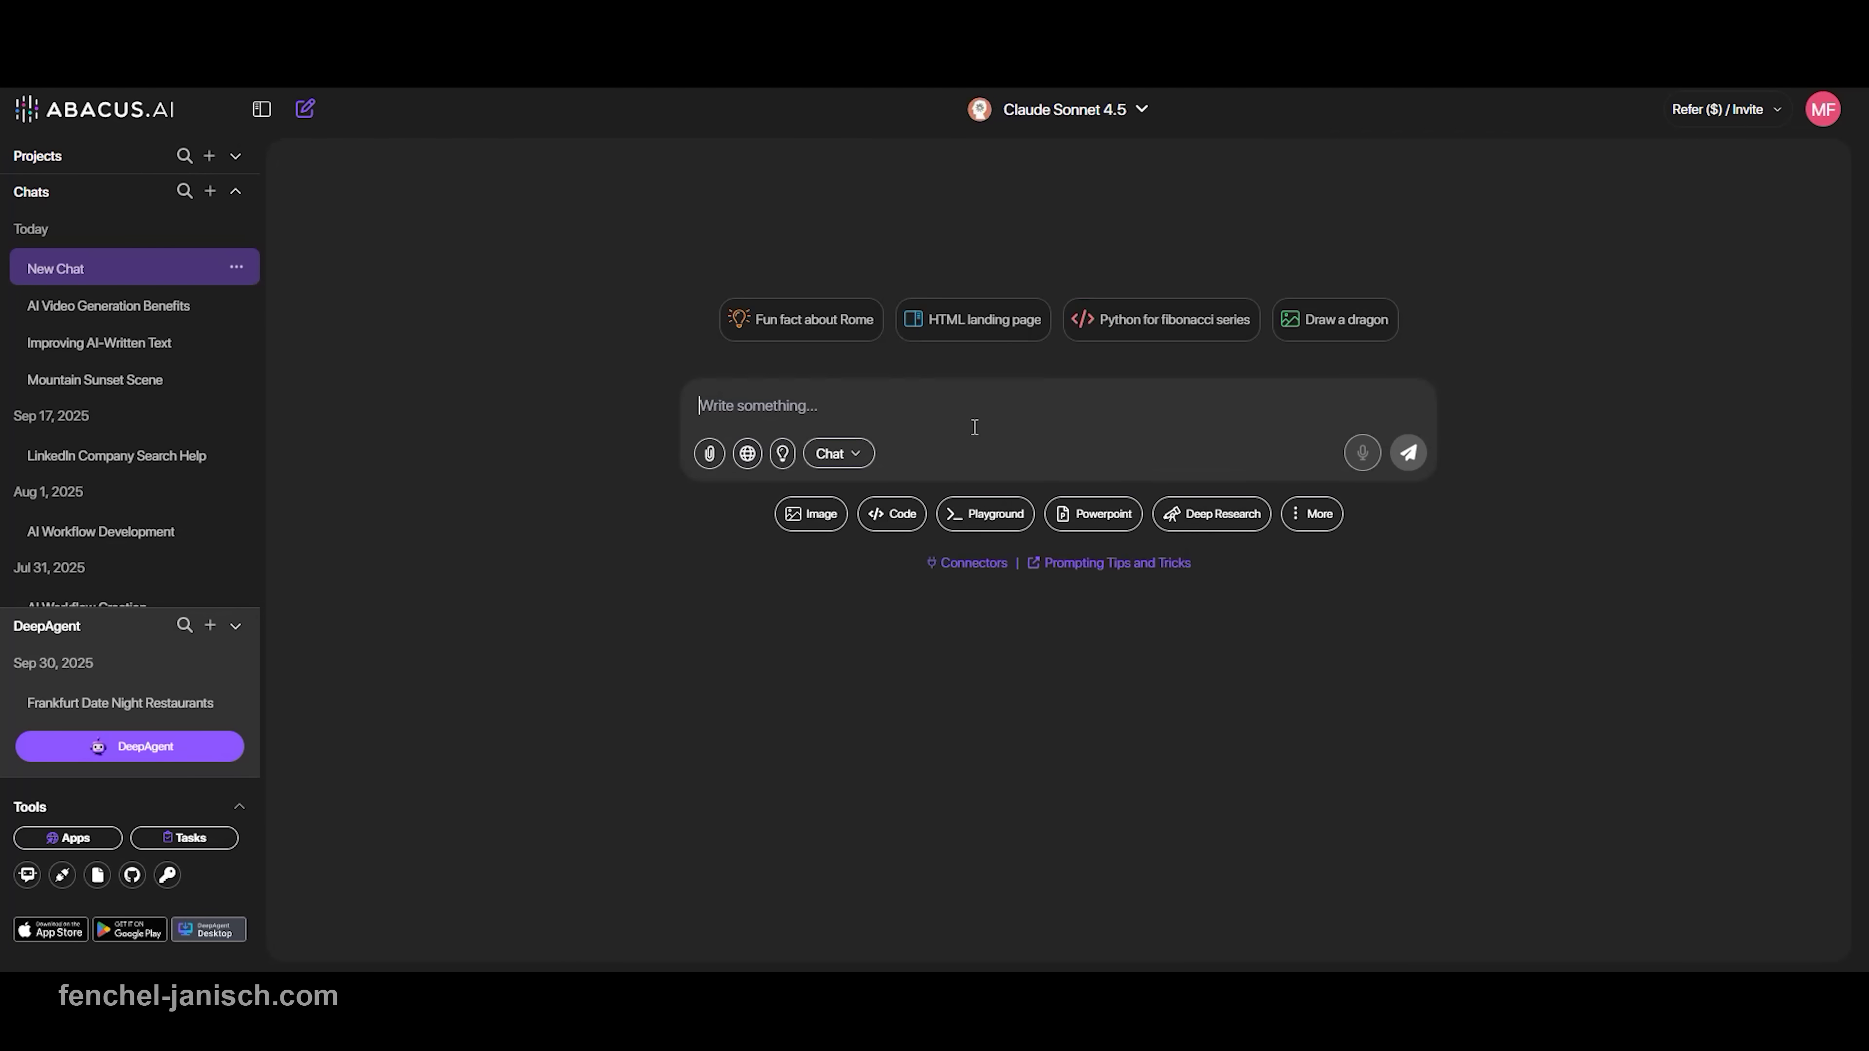
Submit the six-section AI video production benefits article prompt to Claude Sonnet 4.5.
key("ctrl+v")
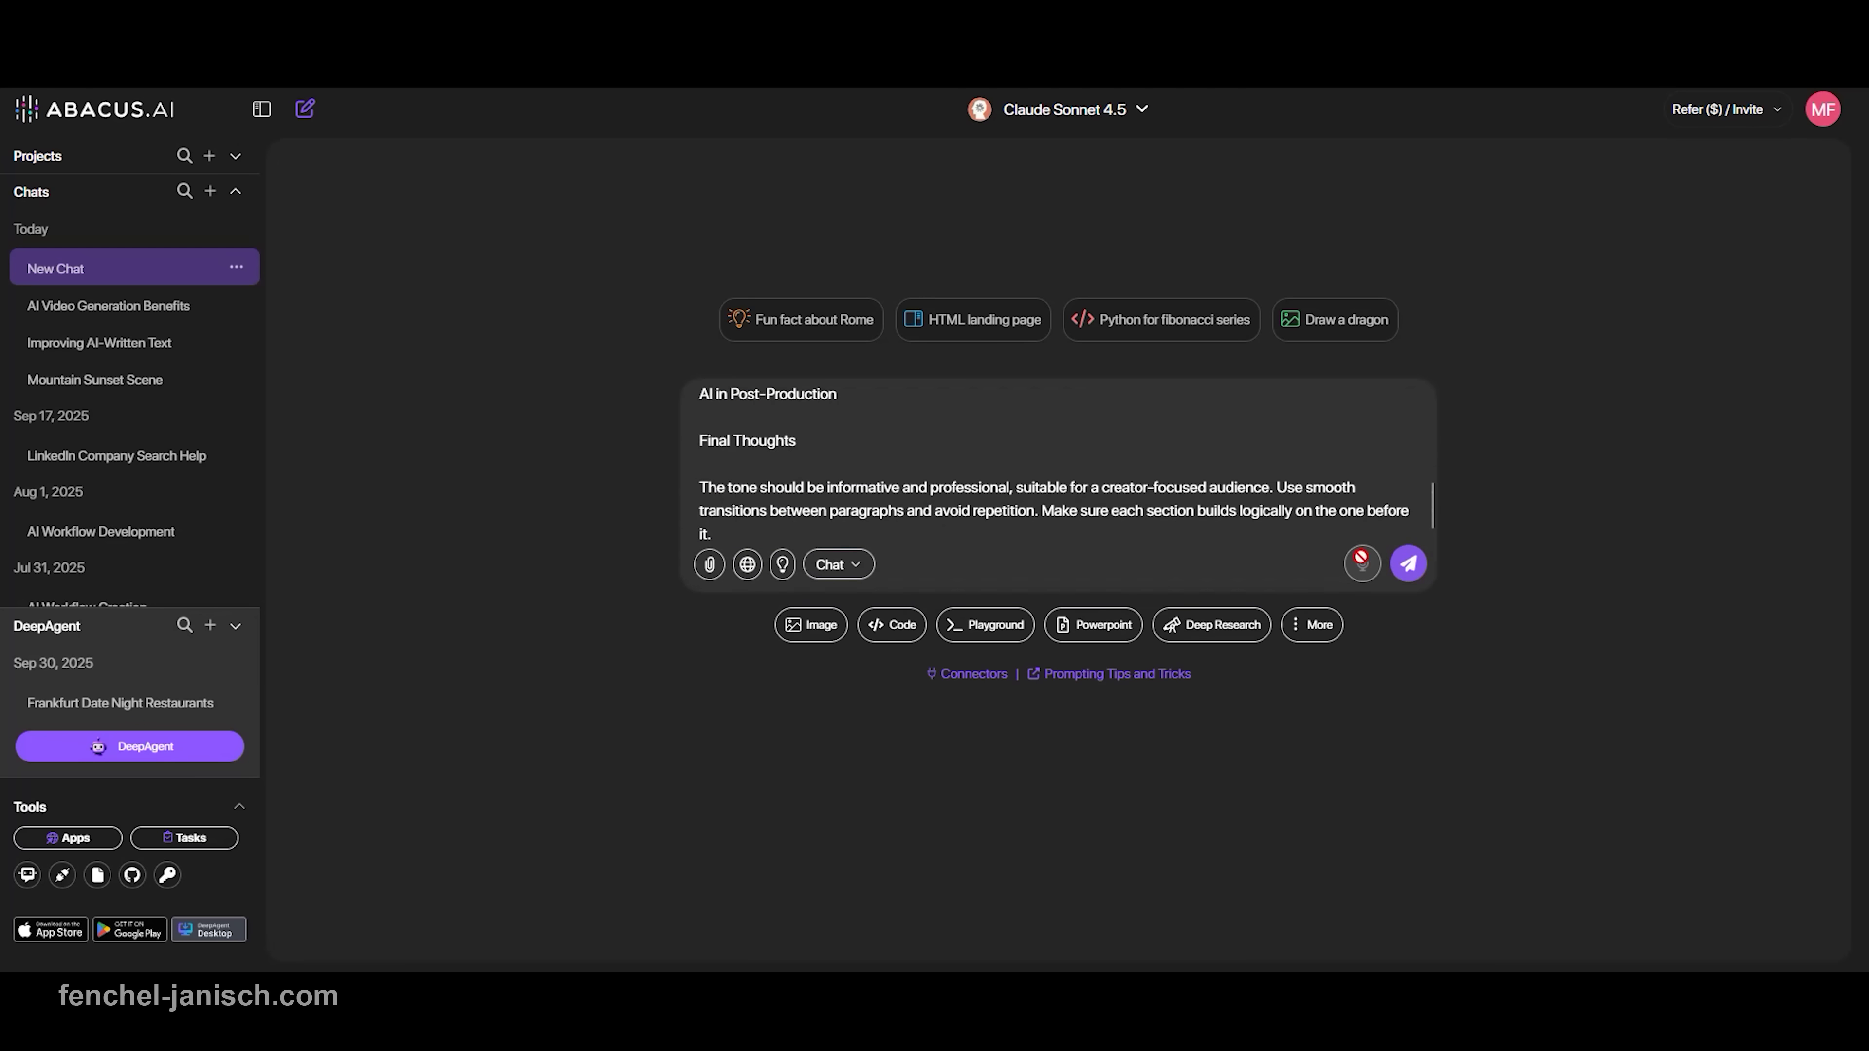
left_click(1407, 567)
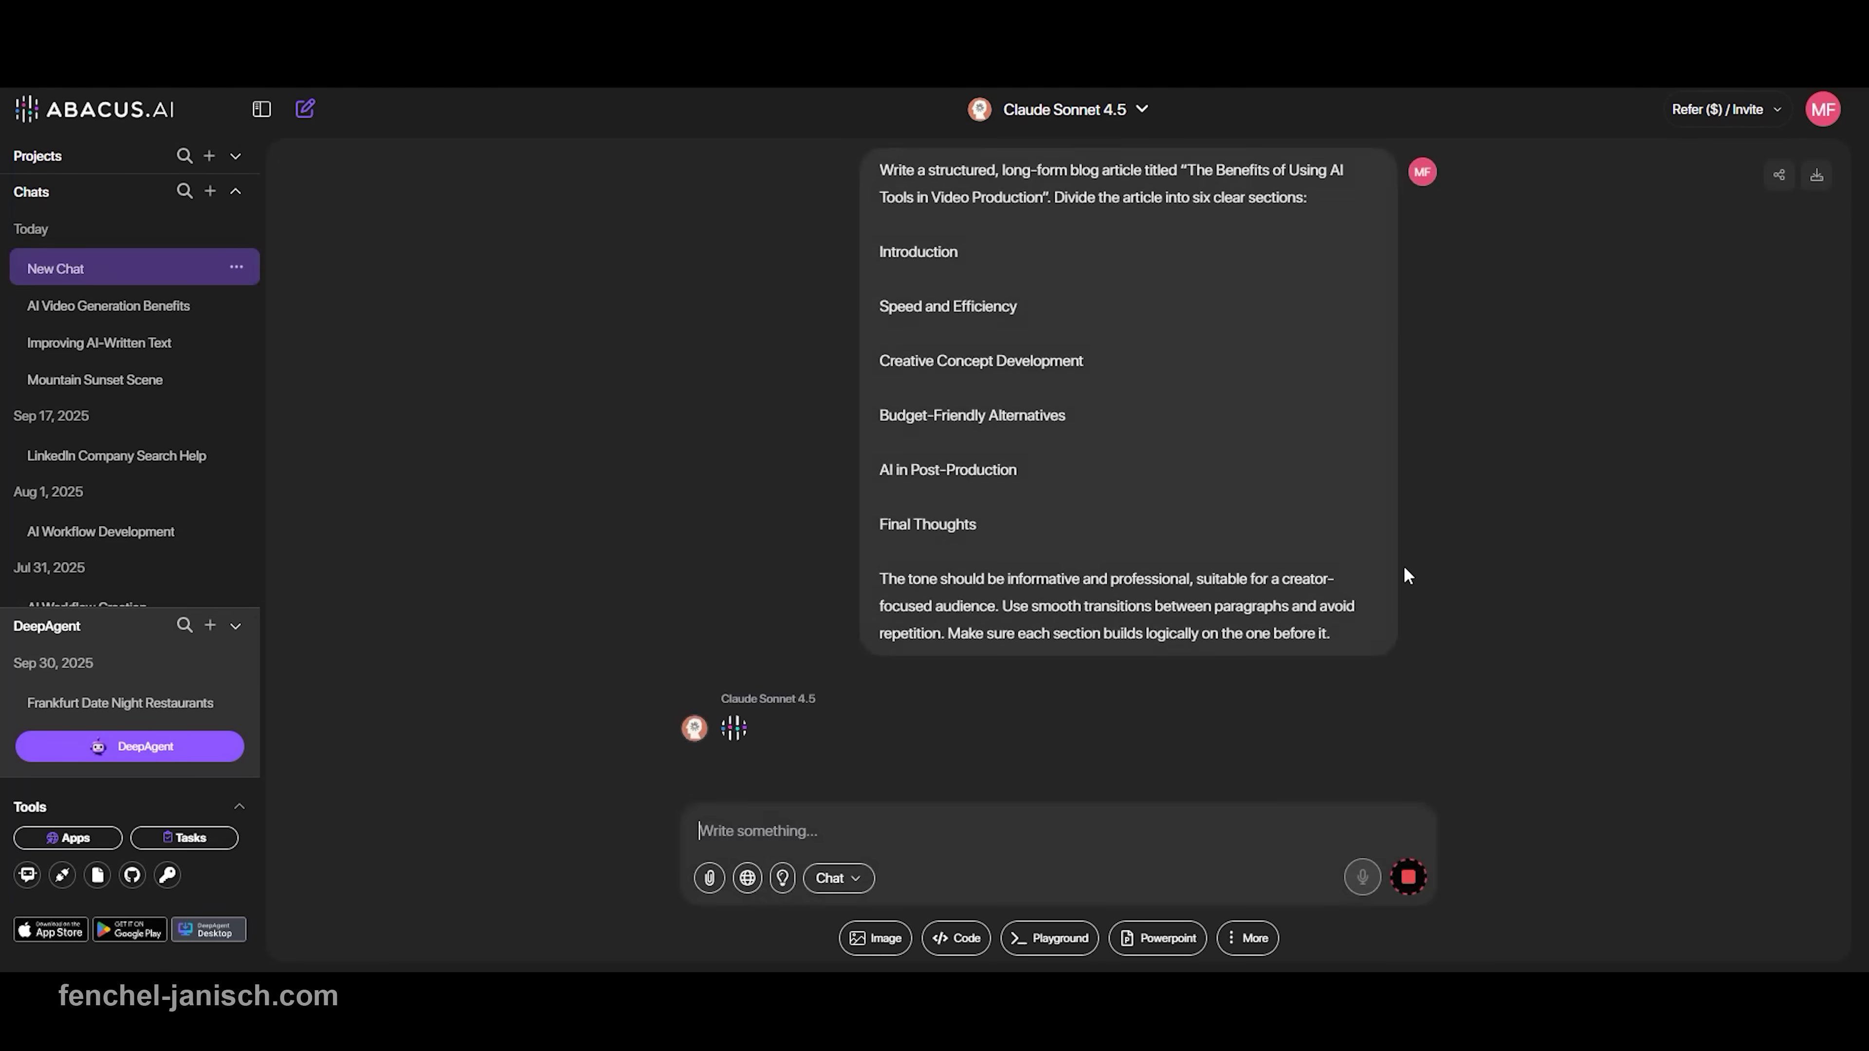